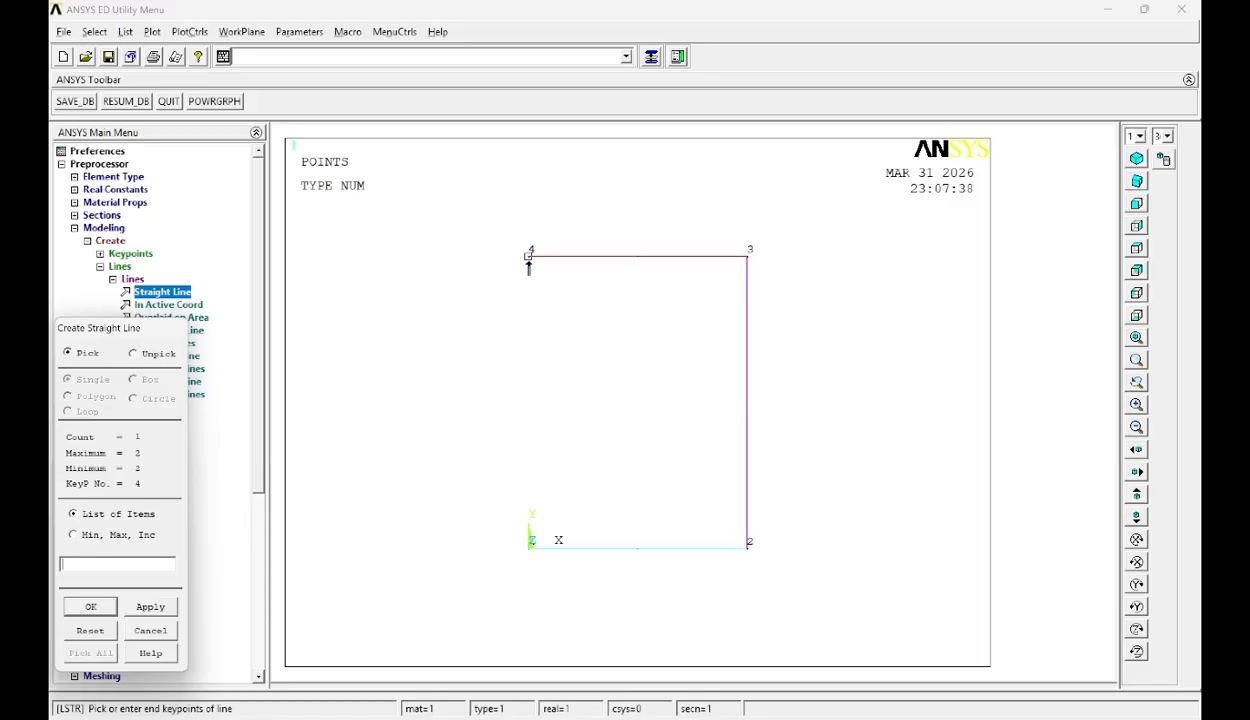
- Create the diagonal straight line from keypoint 4 to keypoint 2 and finish the line command
click(529, 256)
click(766, 558)
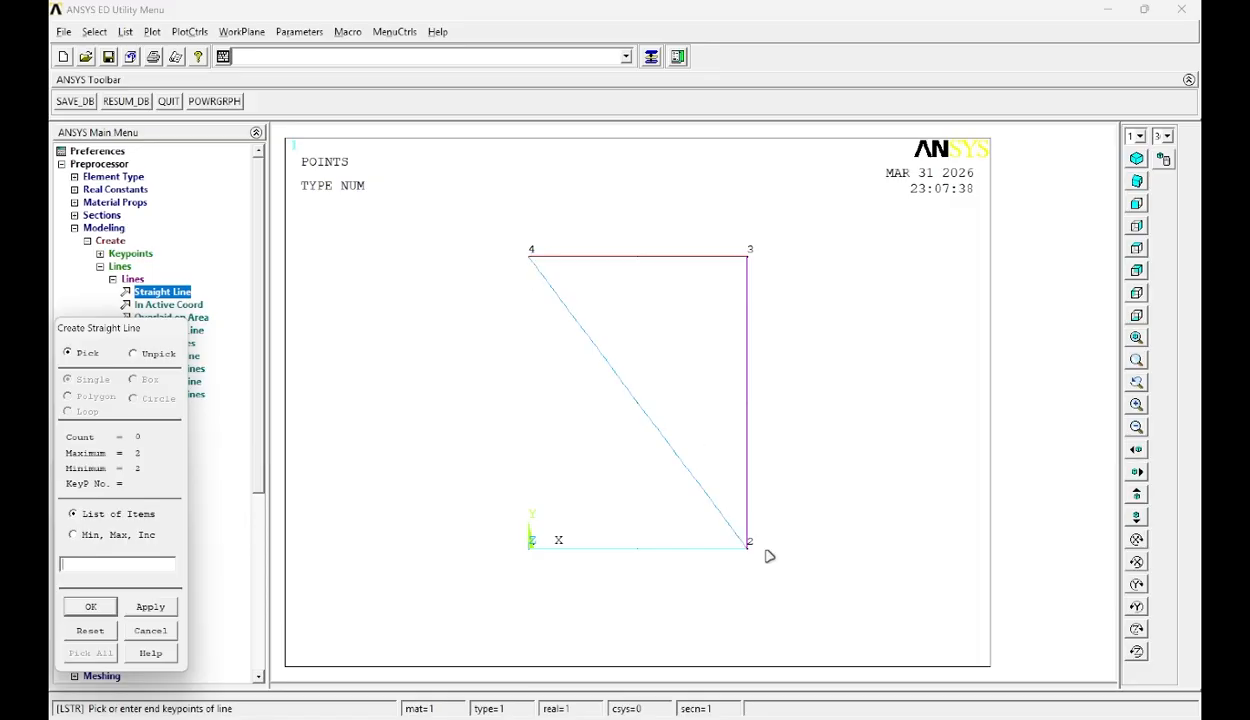
click(88, 607)
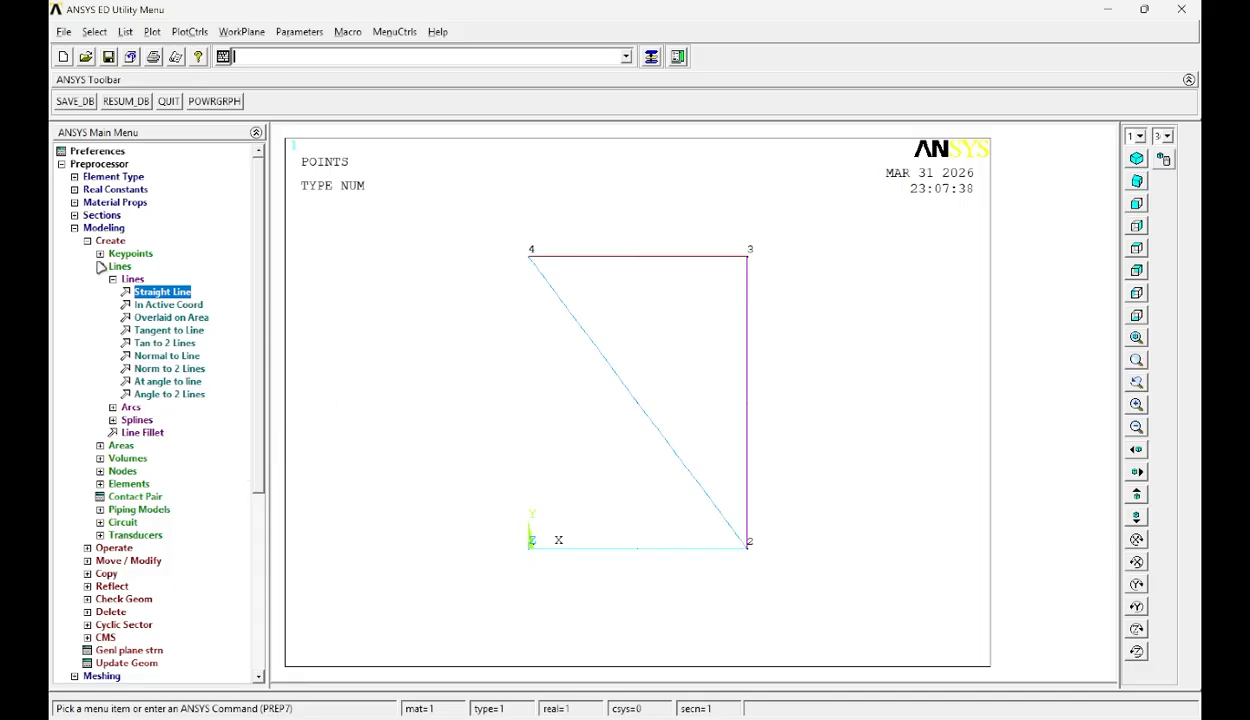
- Assign material number 1, real constant set 1 and element type 1 LINK1 as mesh attributes to all lines
click(108, 242)
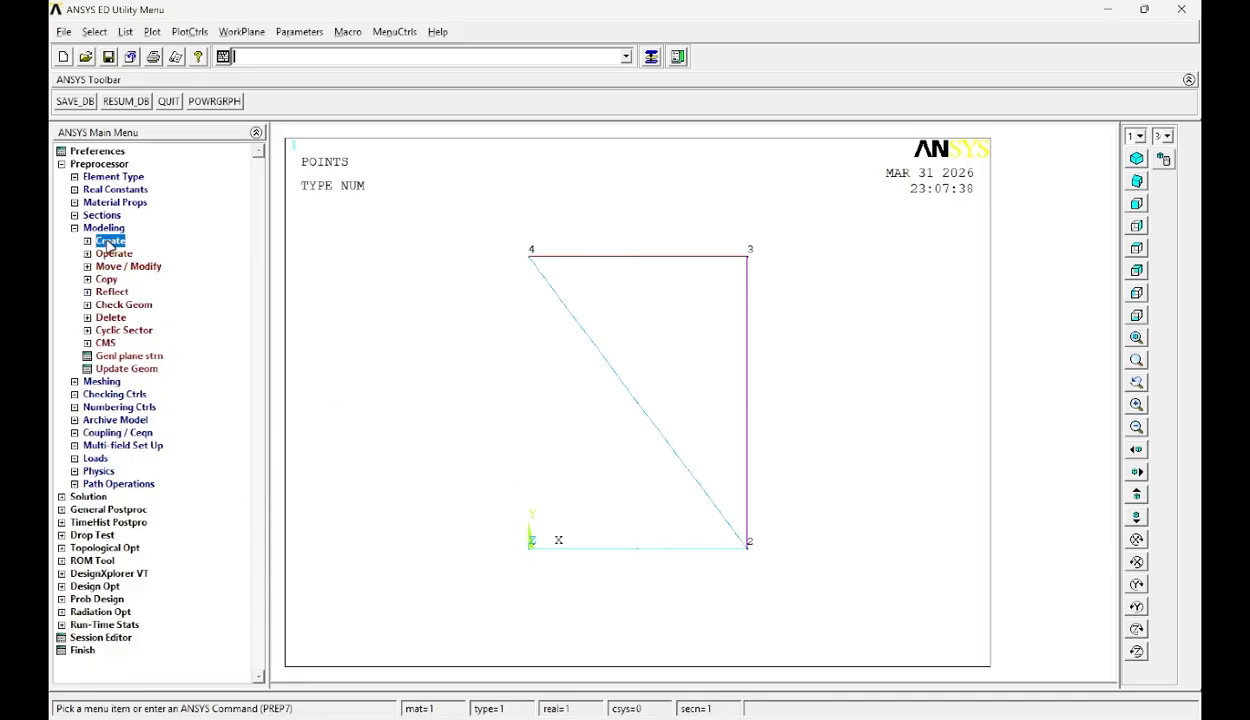
click(108, 384)
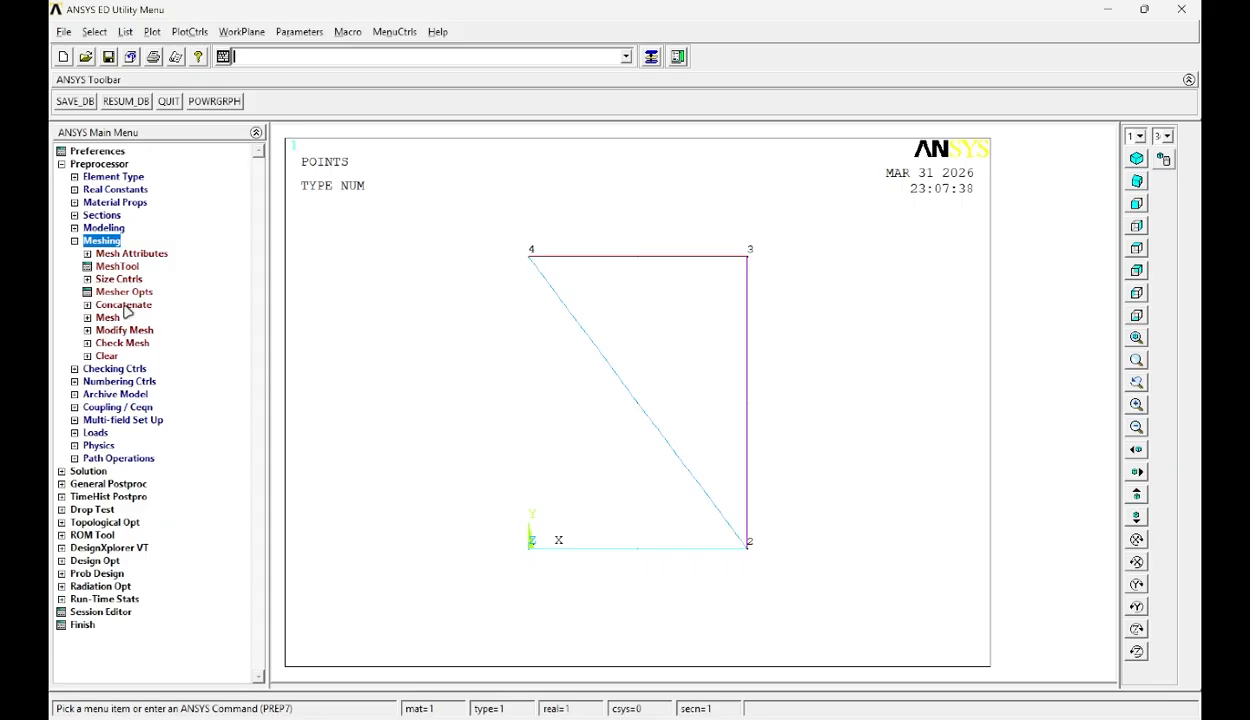
click(142, 256)
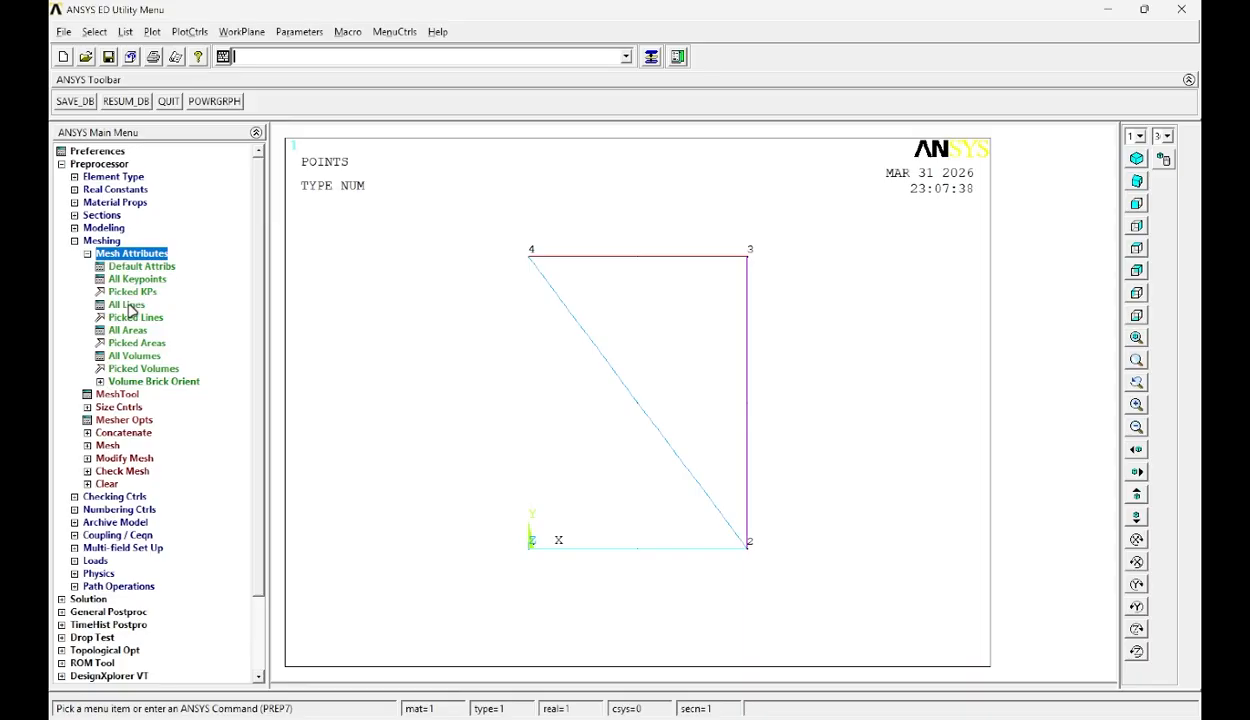
click(127, 305)
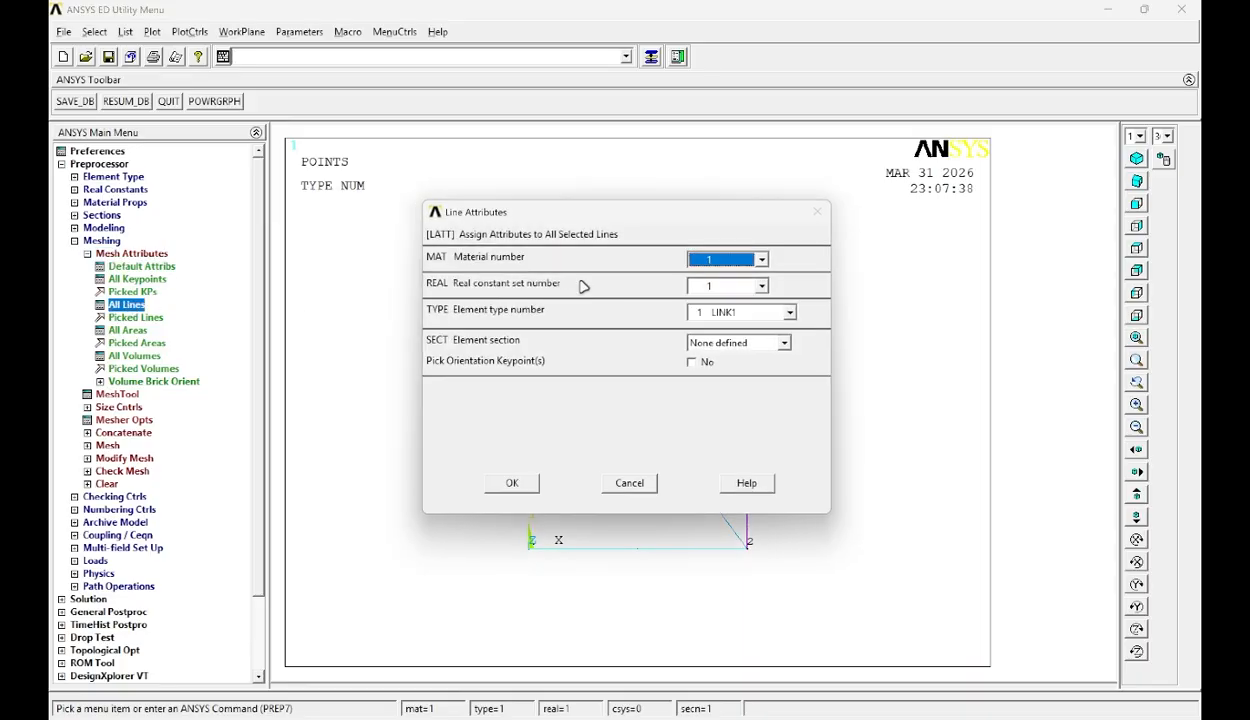
click(727, 261)
click(727, 261)
click(705, 286)
click(705, 288)
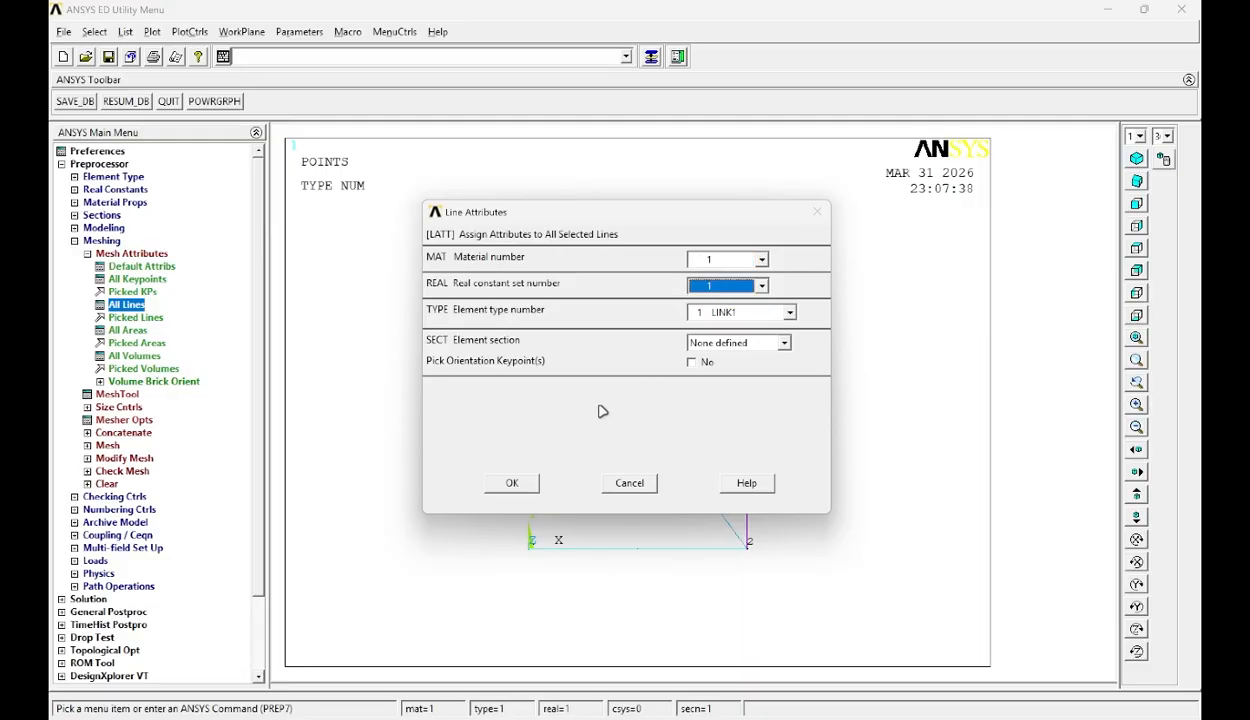
click(530, 482)
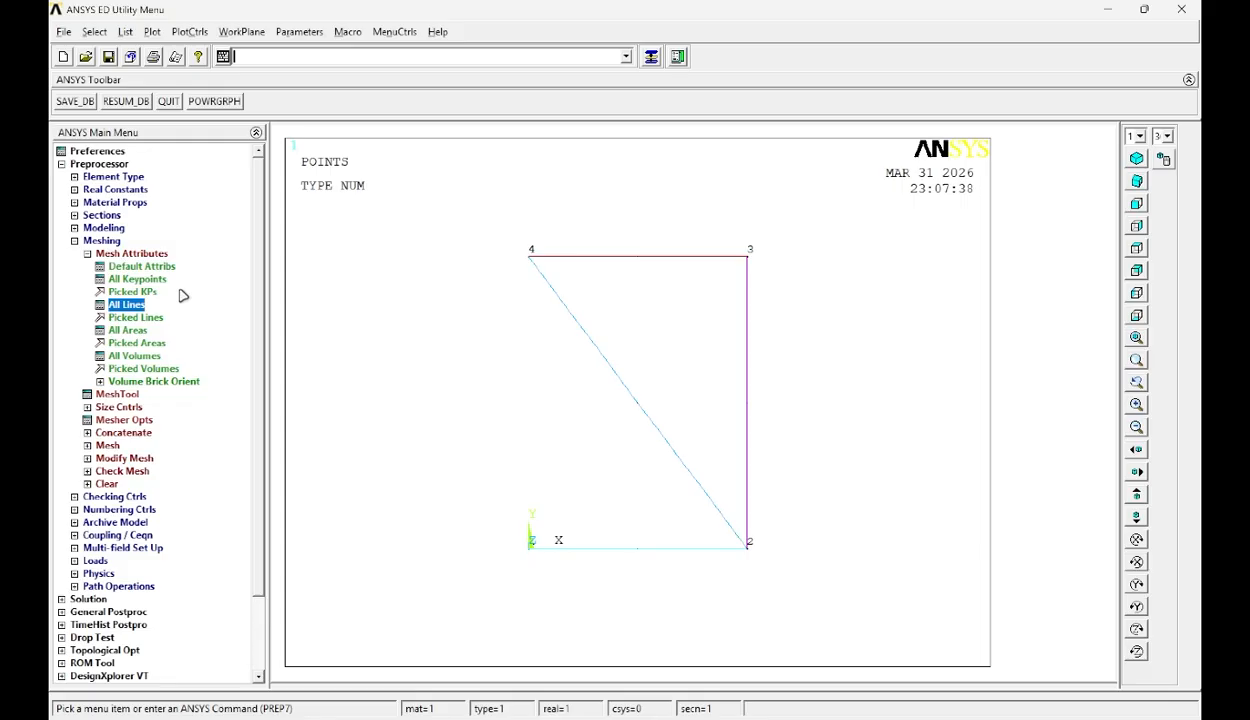
- Define the manual element size control for all selected lines
click(128, 409)
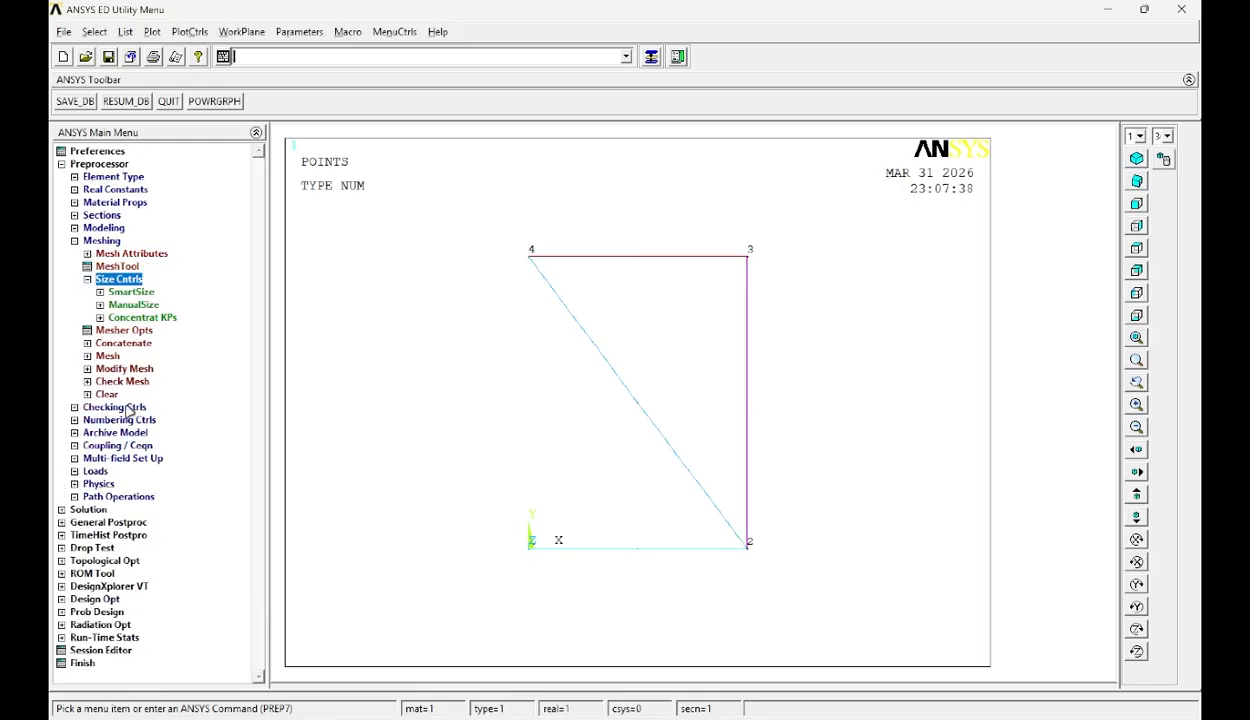
click(150, 307)
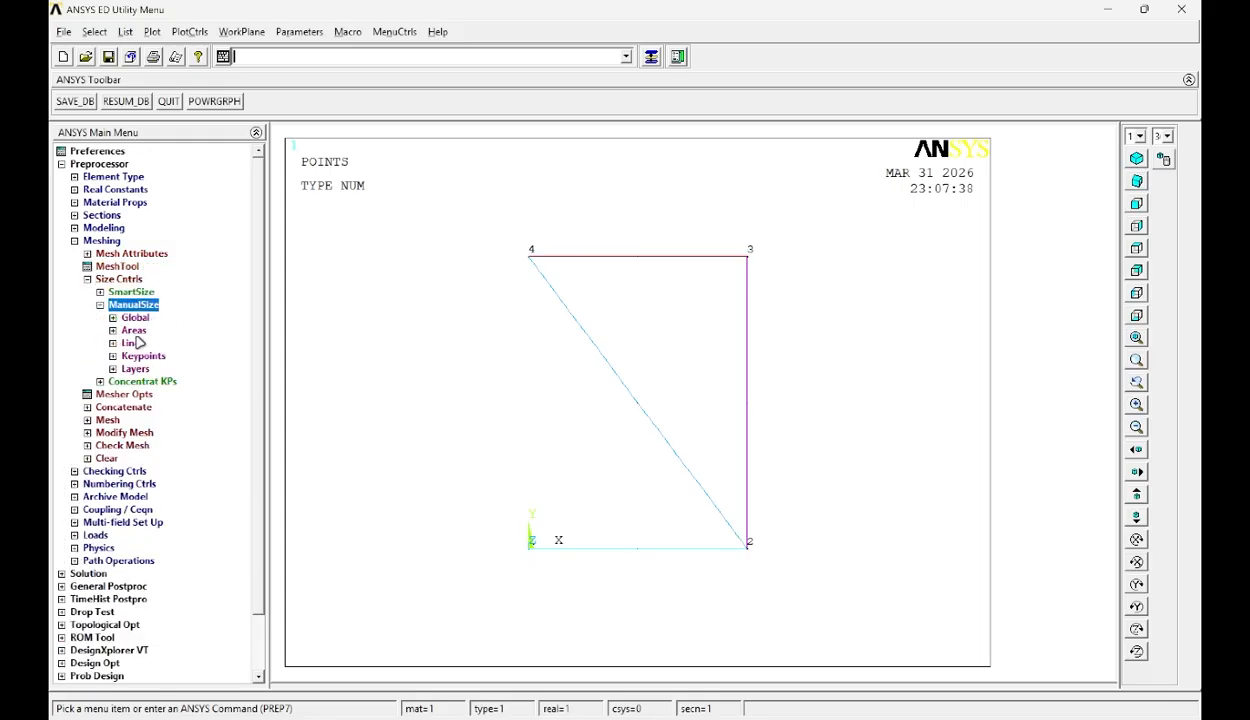
click(132, 343)
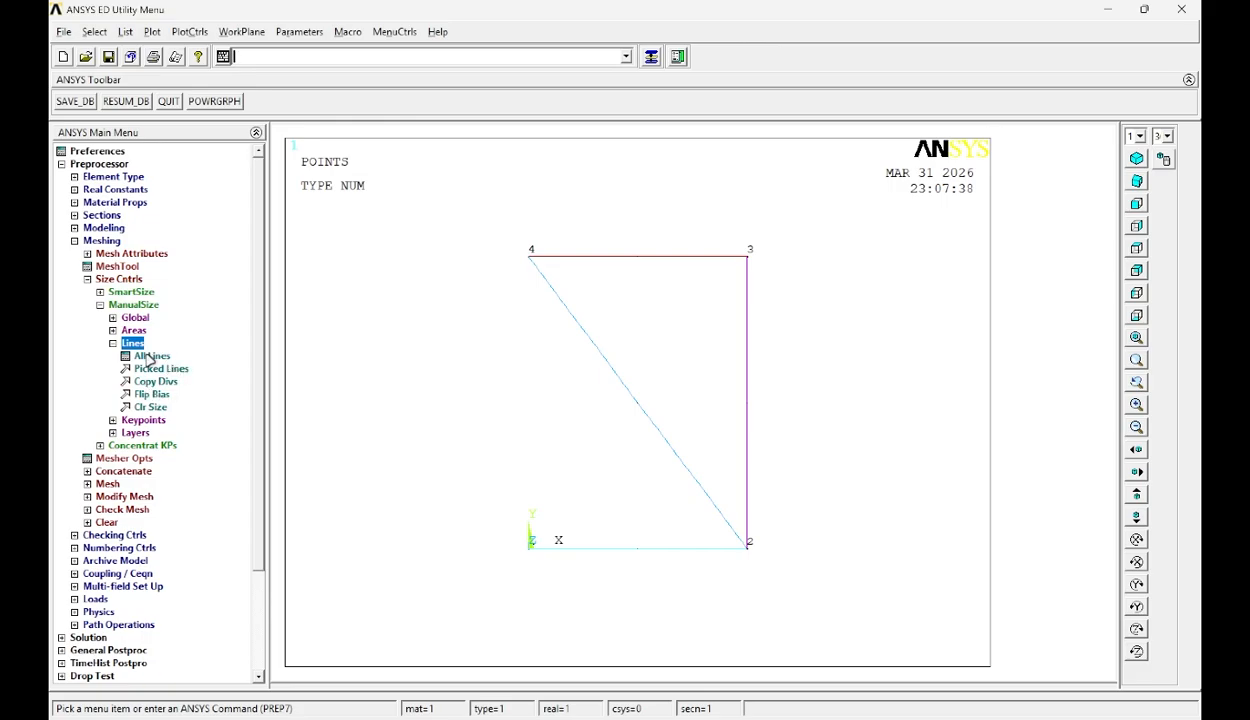
click(148, 358)
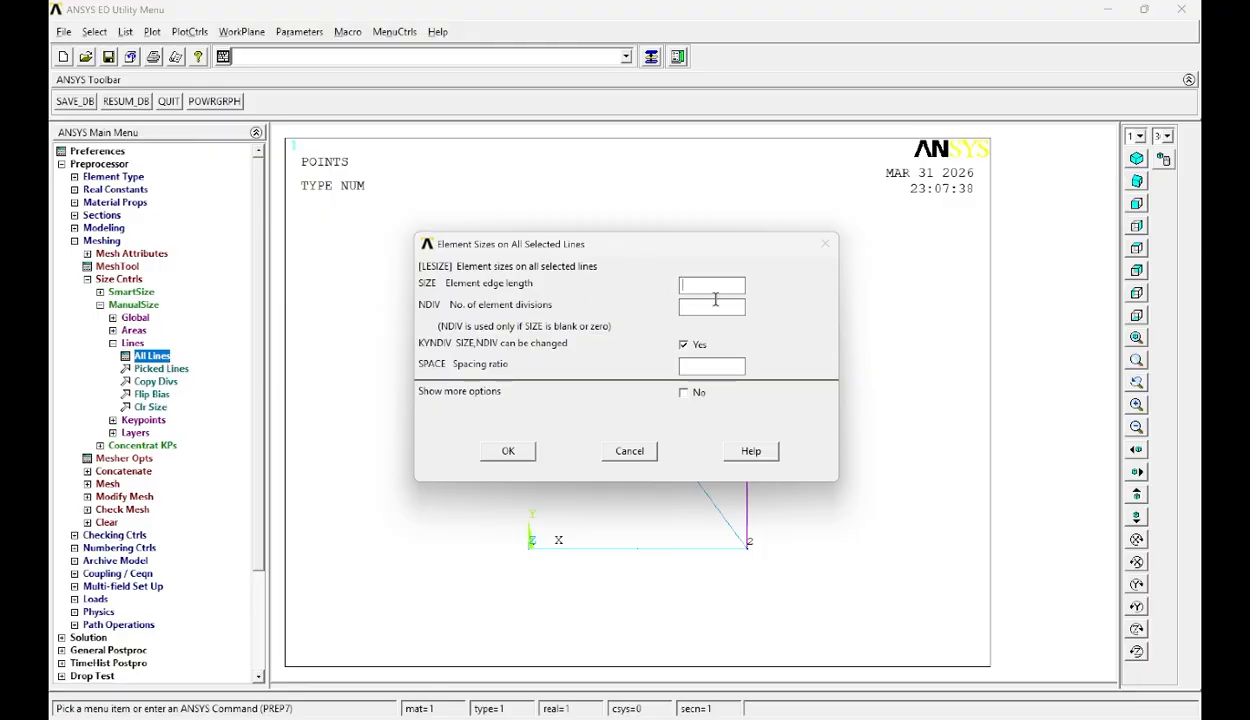
click(509, 452)
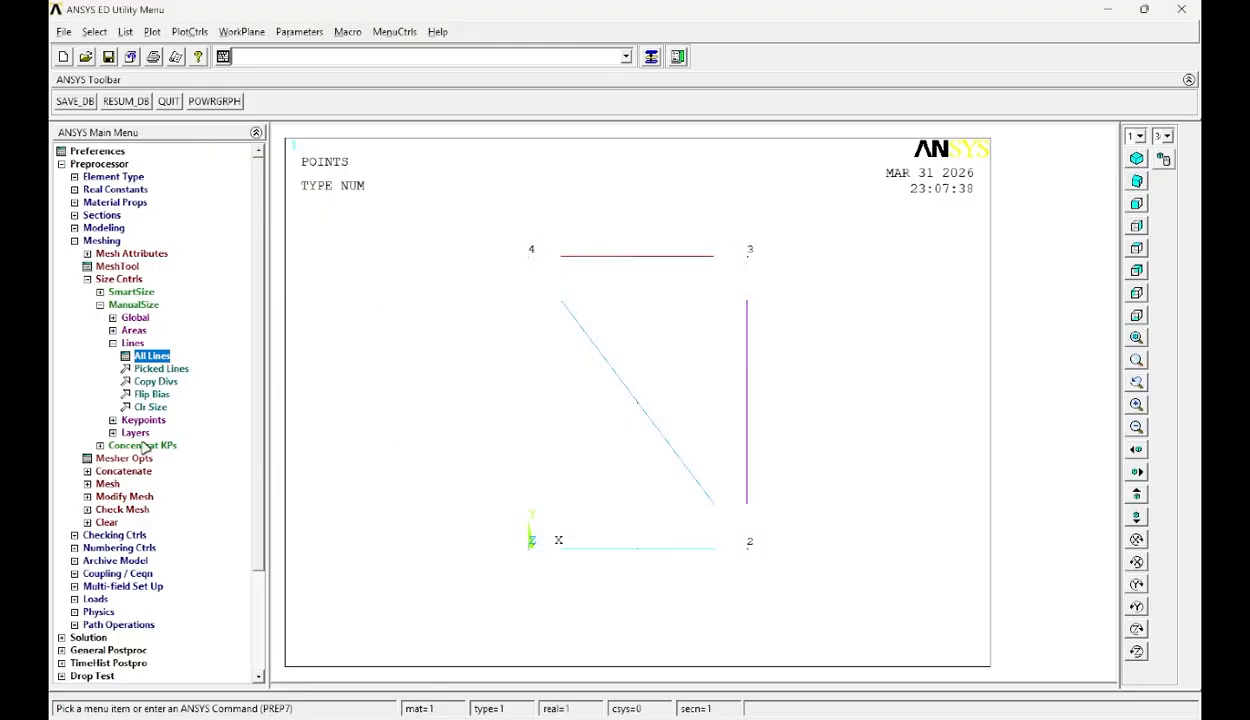
- Mesh all four truss lines with elements
click(108, 483)
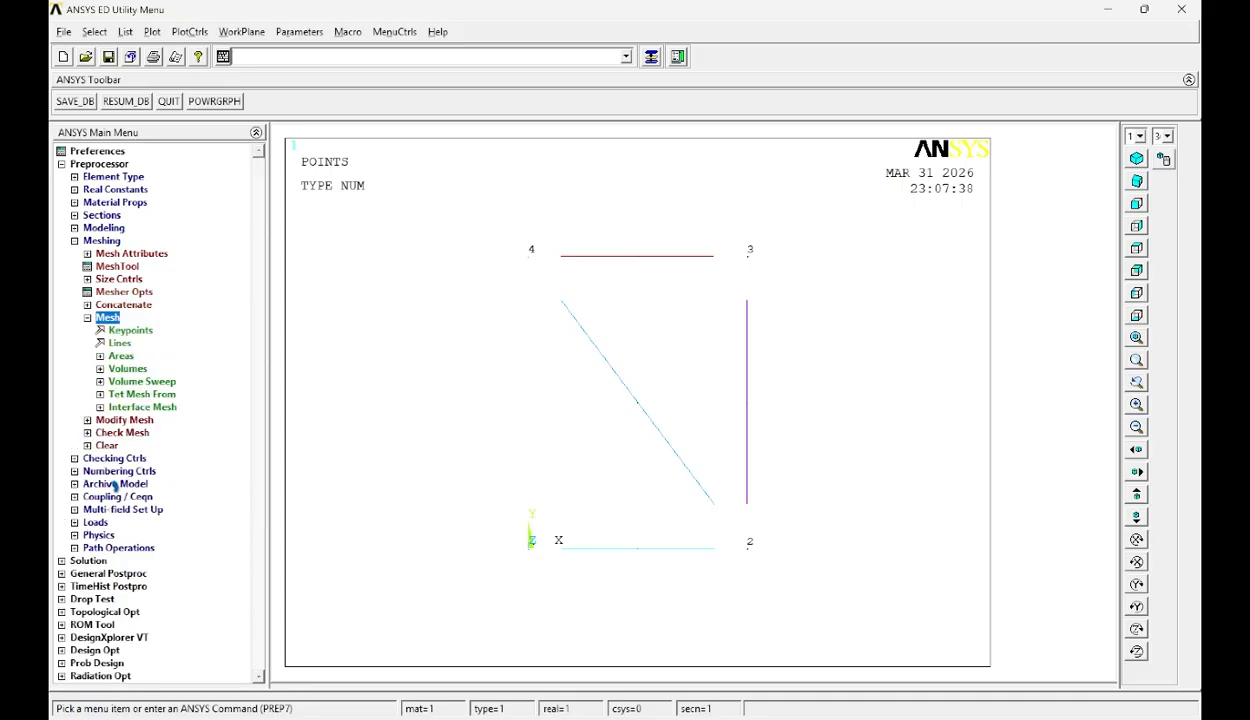
click(121, 346)
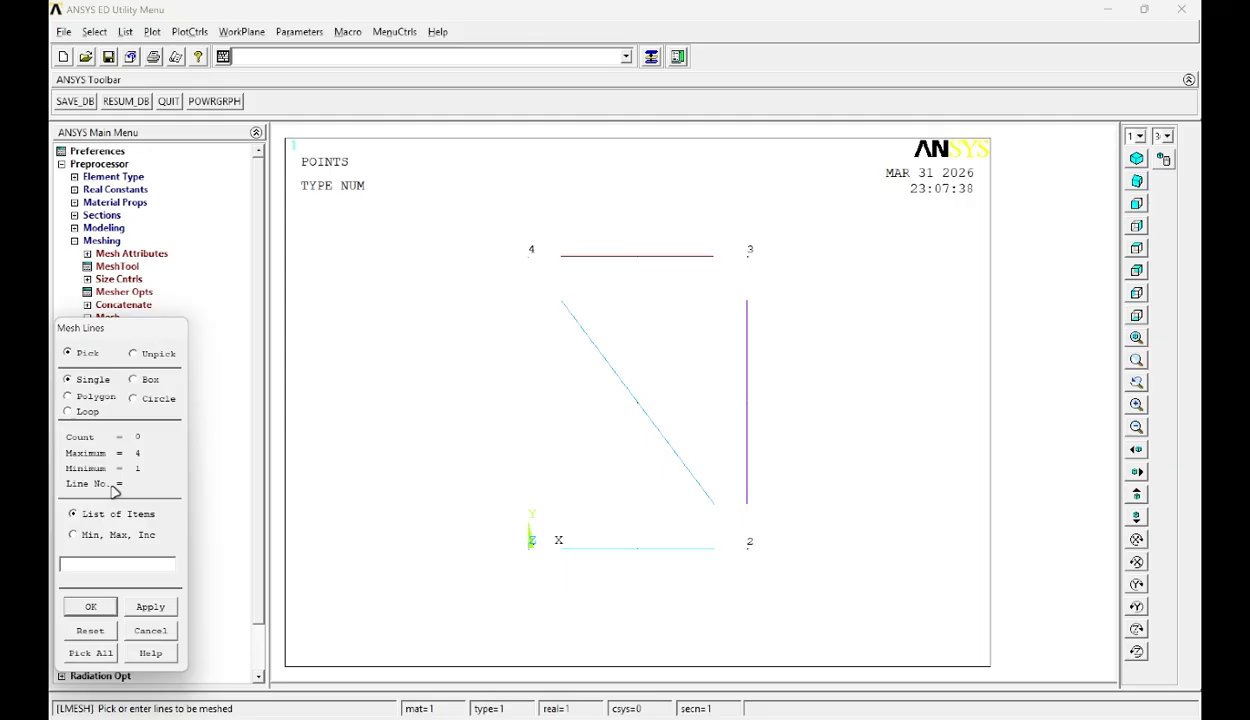
click(95, 650)
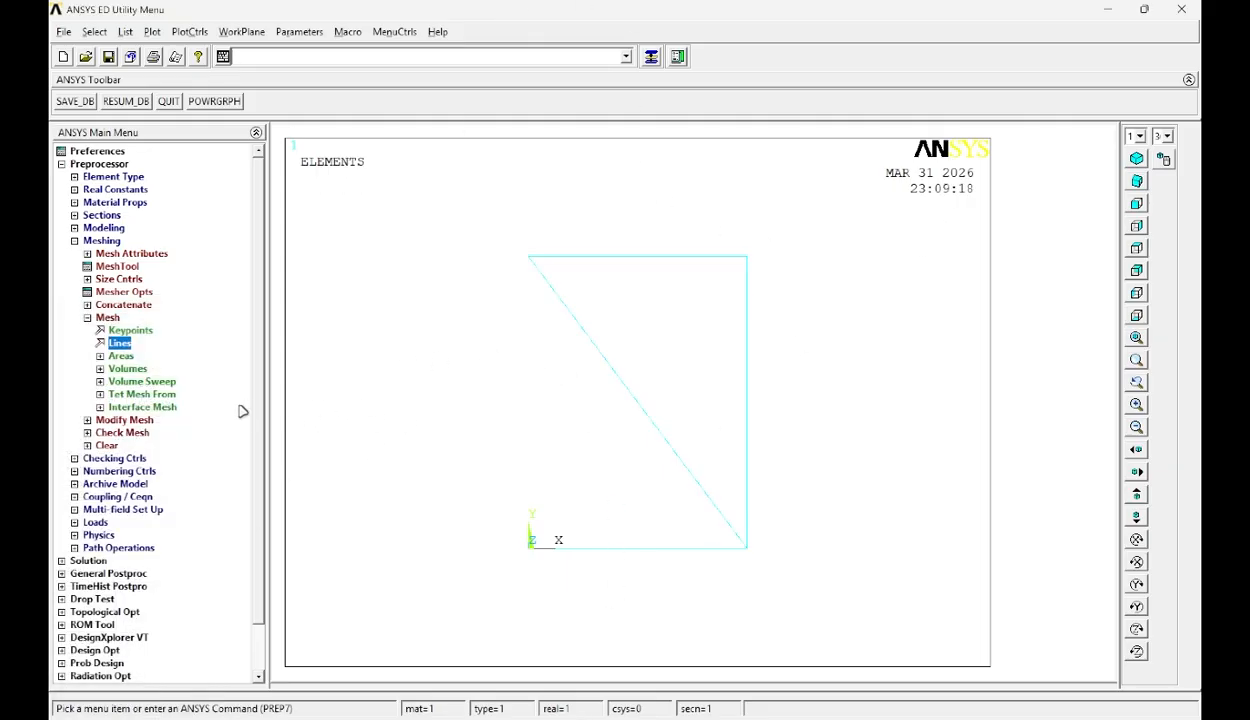
click(85, 245)
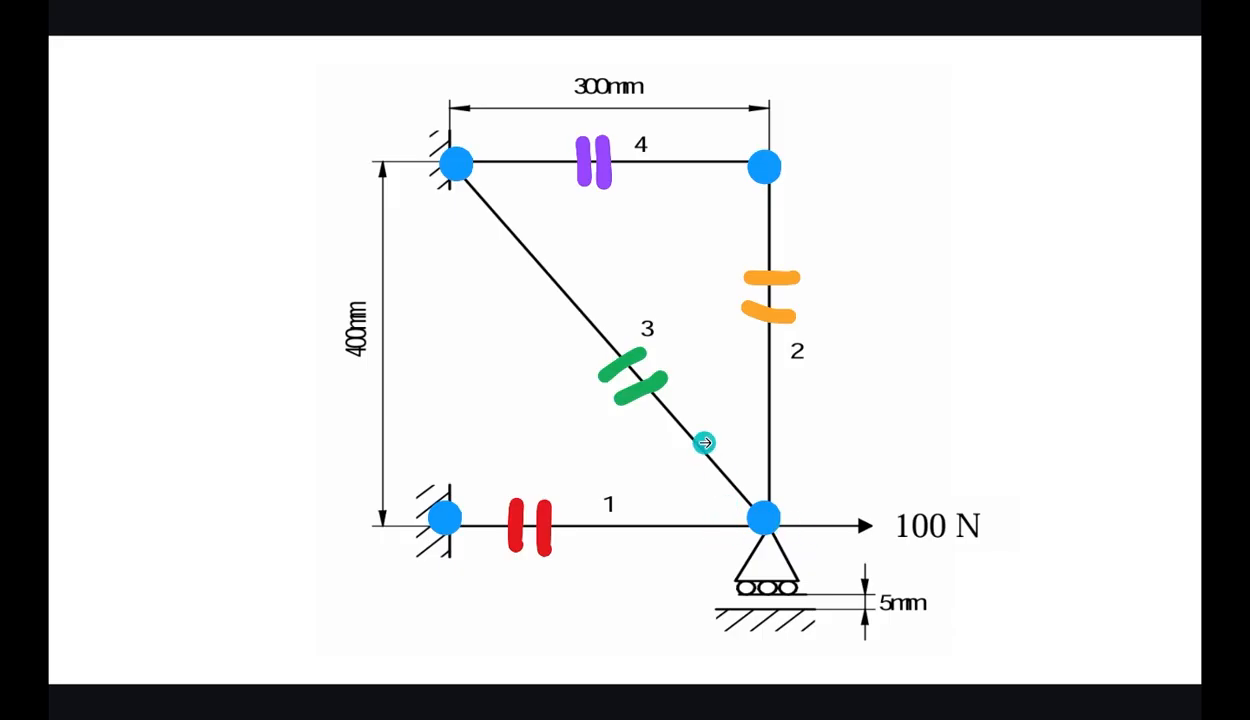
- Constrain all DOF at keypoints 1 and 4 with a constant displacement value of 0
key(alt+Tab)
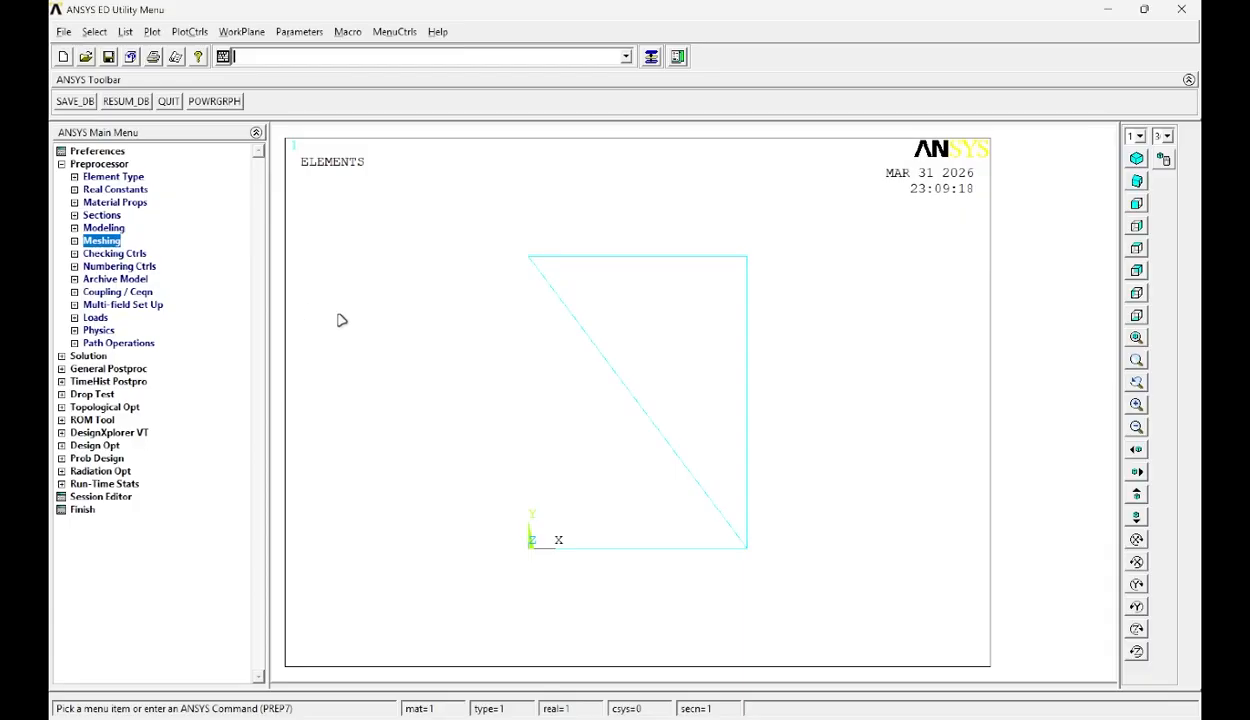
click(96, 317)
click(125, 356)
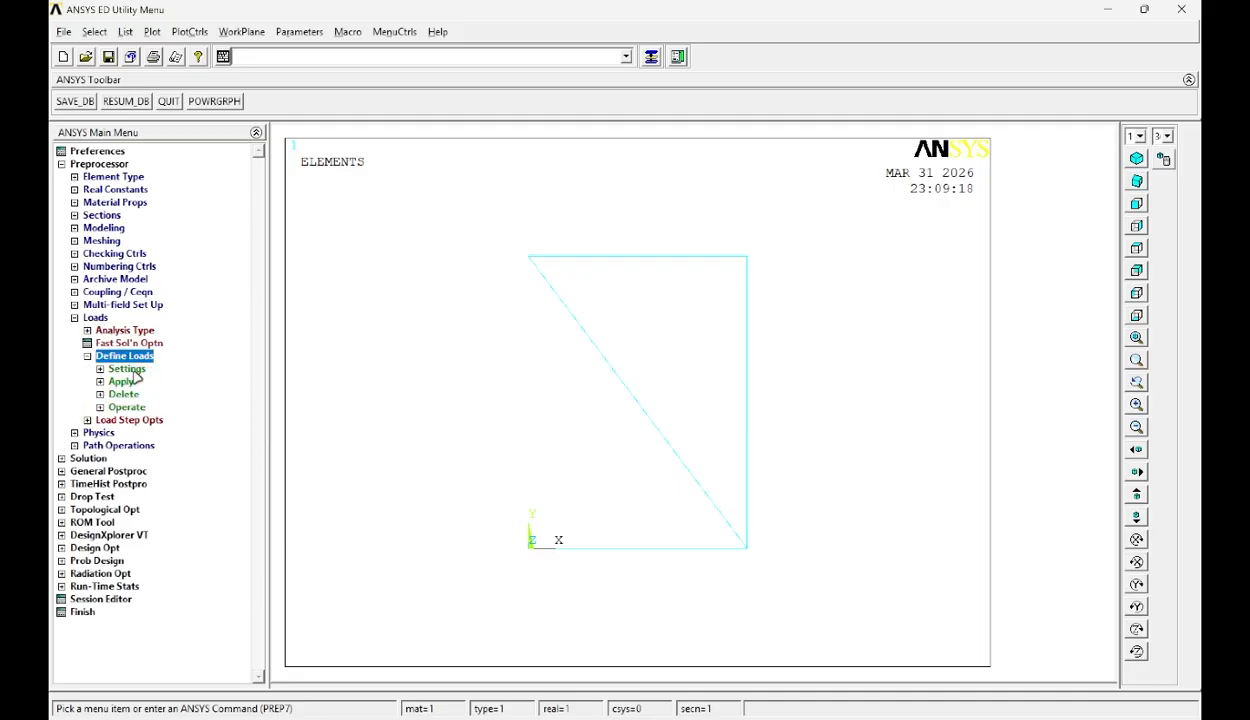
click(121, 381)
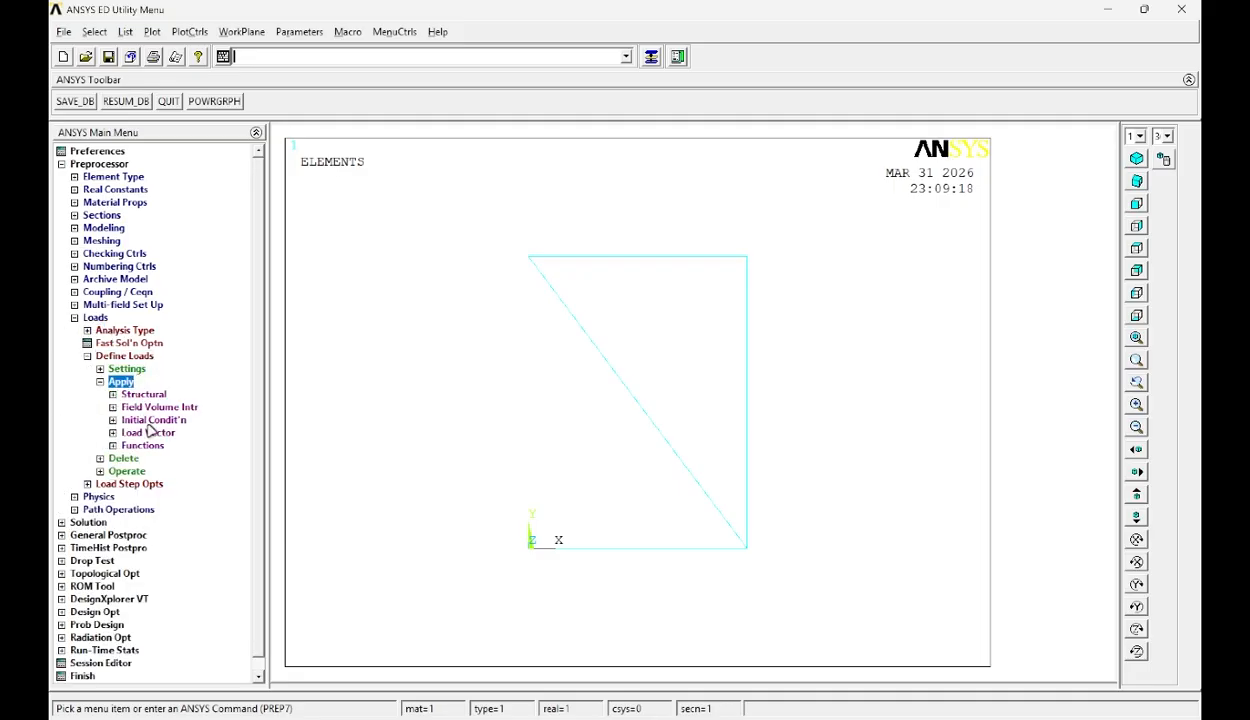
click(146, 395)
click(155, 407)
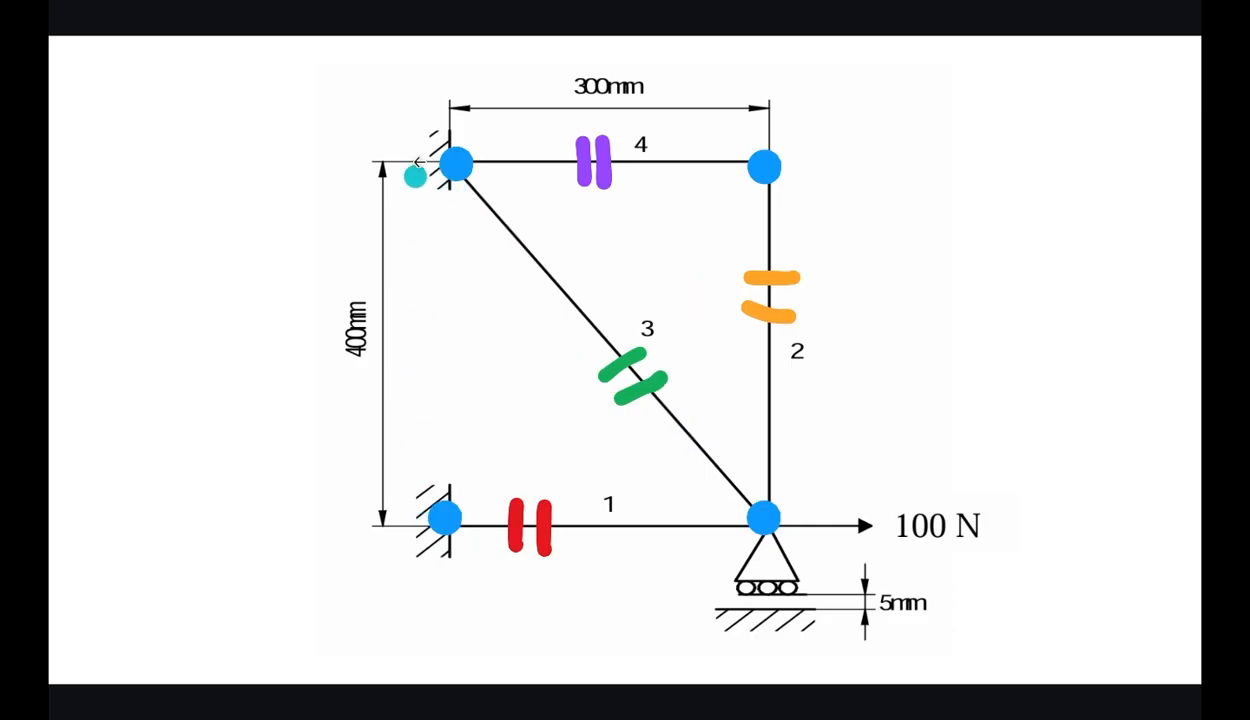
key(alt+Tab)
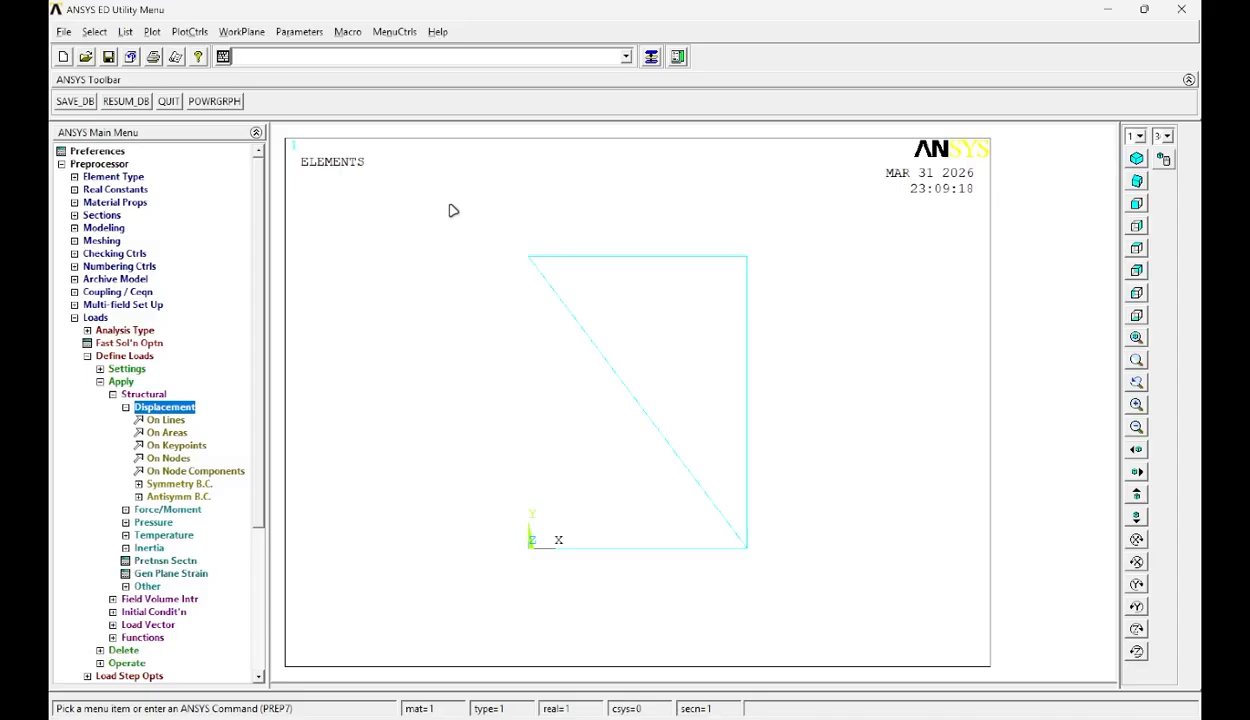
click(178, 445)
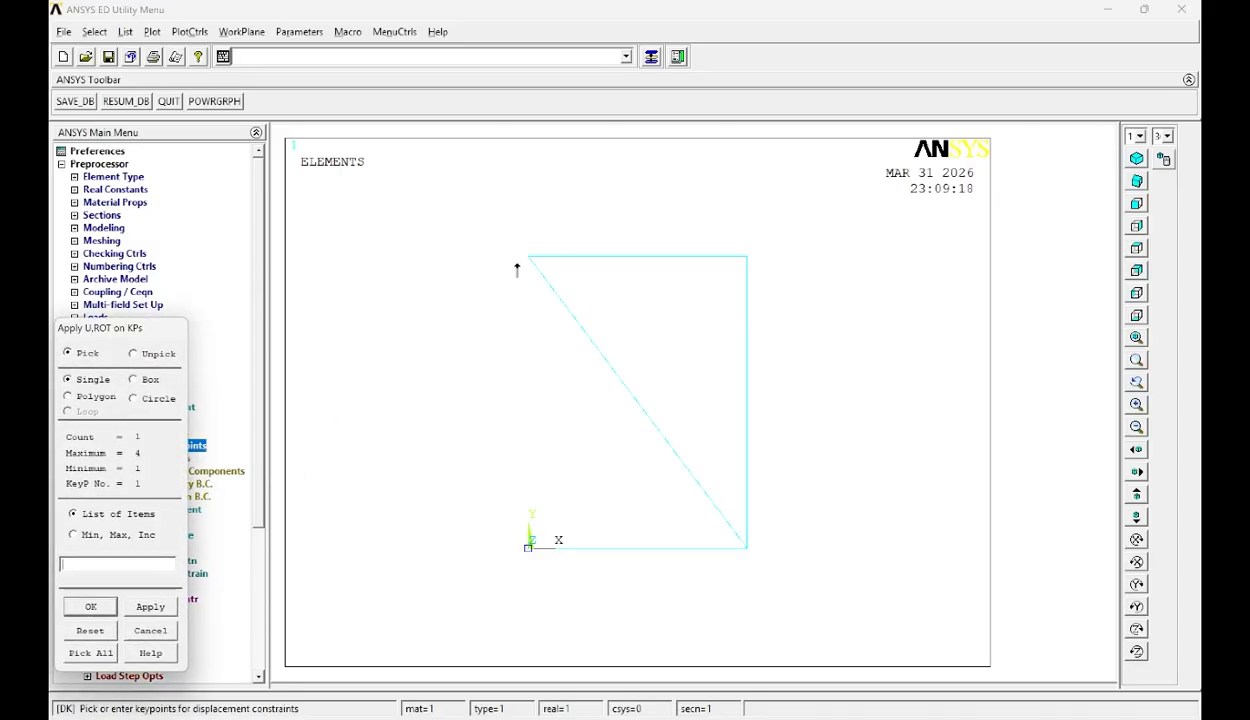
click(100, 608)
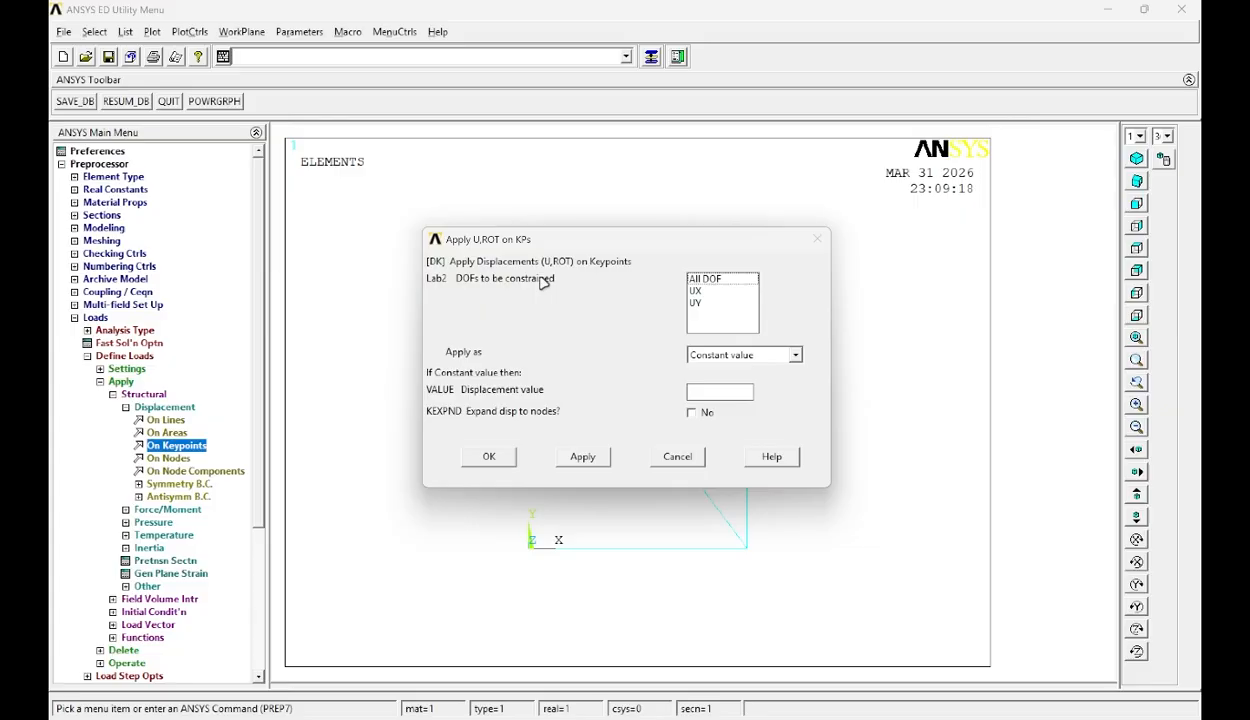
click(706, 280)
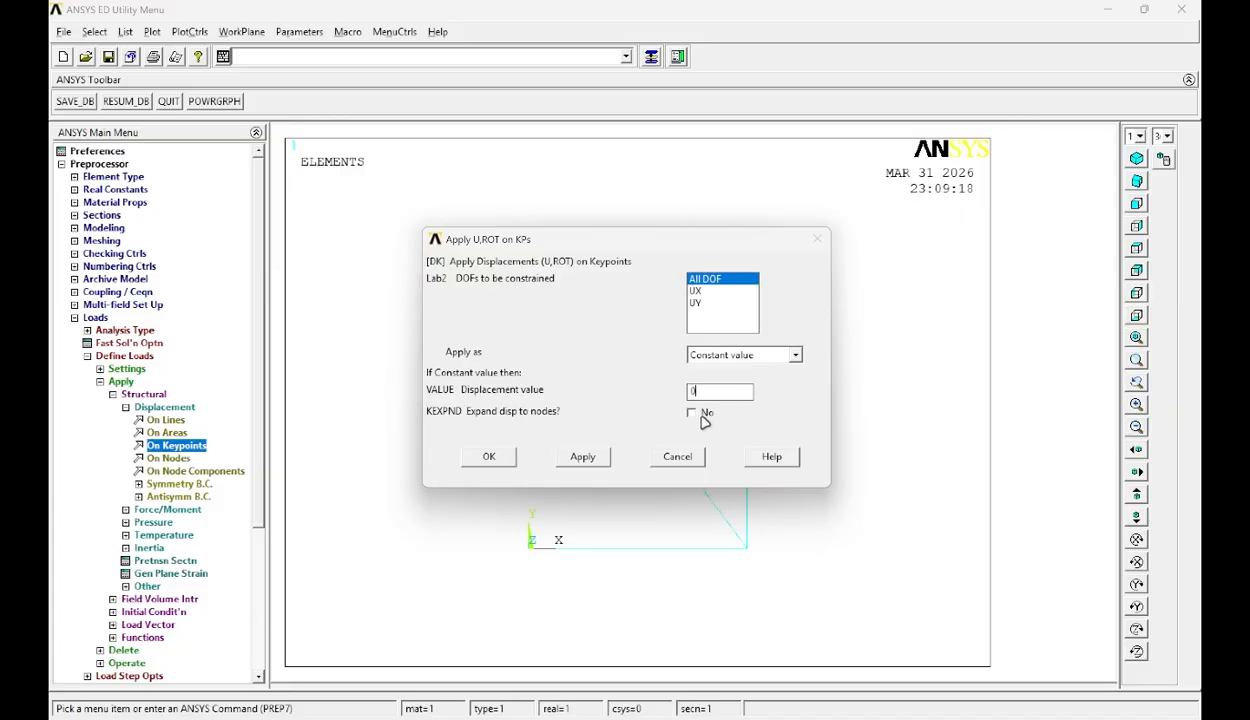
click(484, 455)
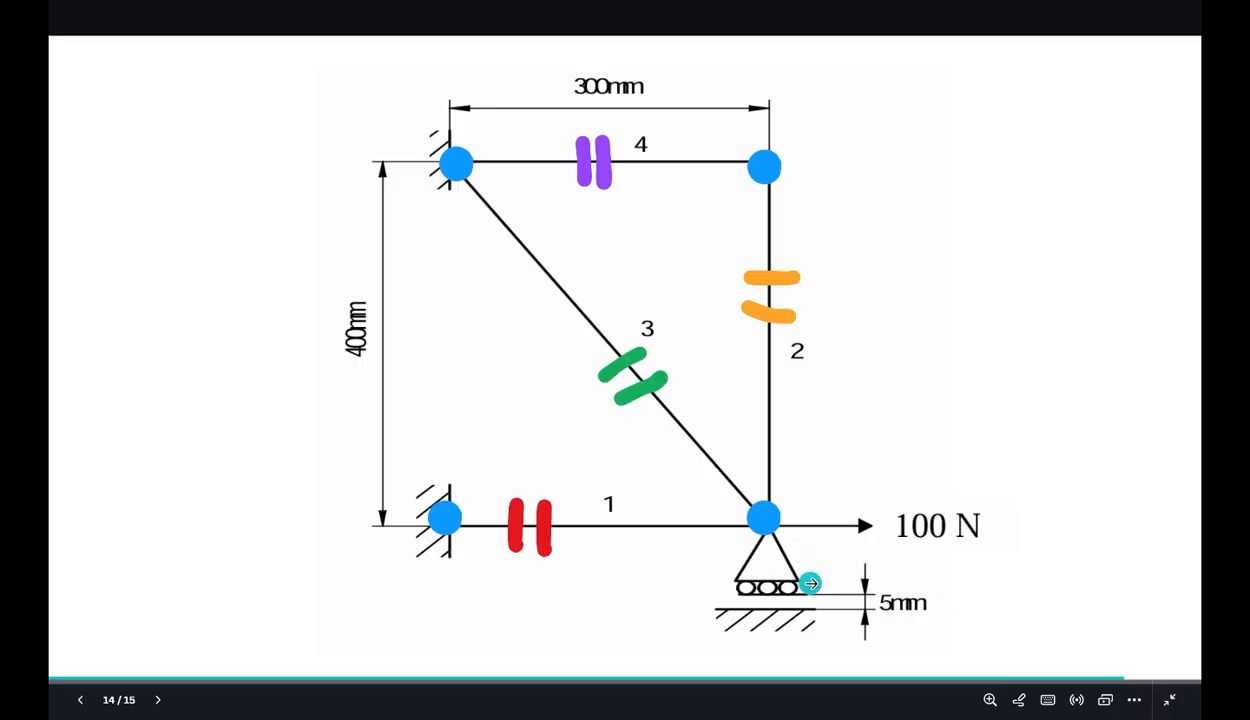
- Apply a constant displacement in UY only at keypoint 2 for the roller support's 5 mm gap
key(alt+Tab)
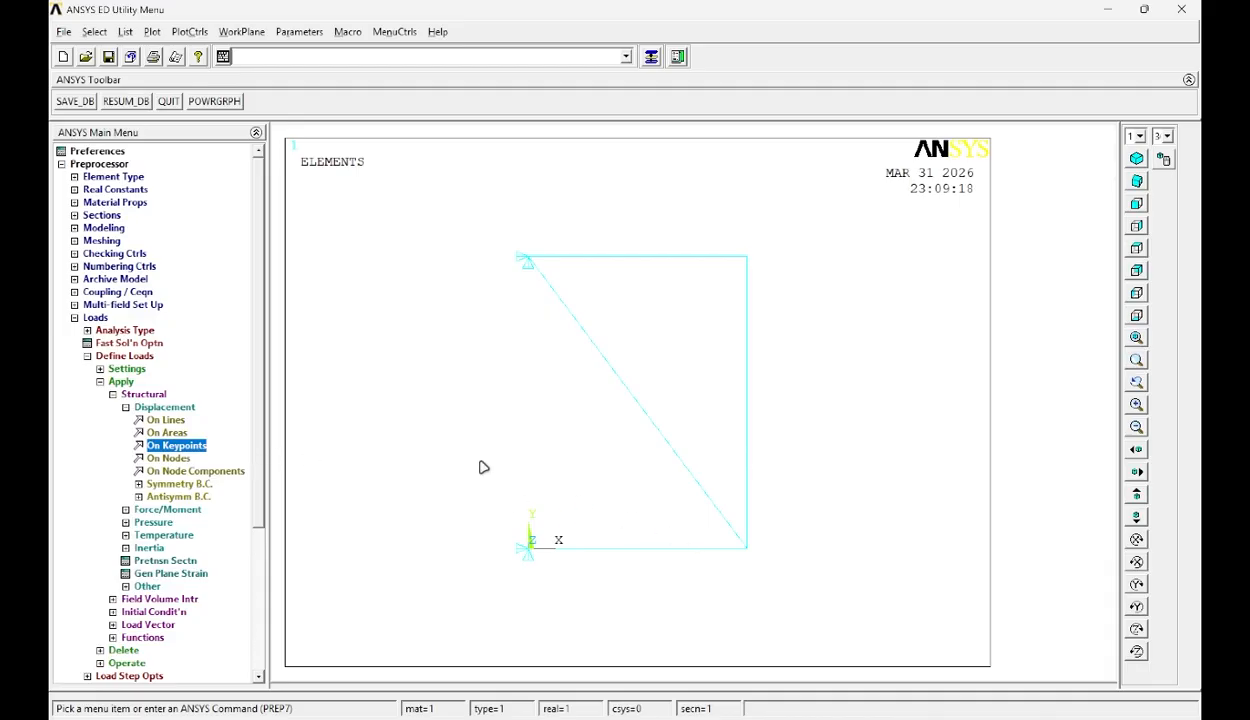
click(180, 446)
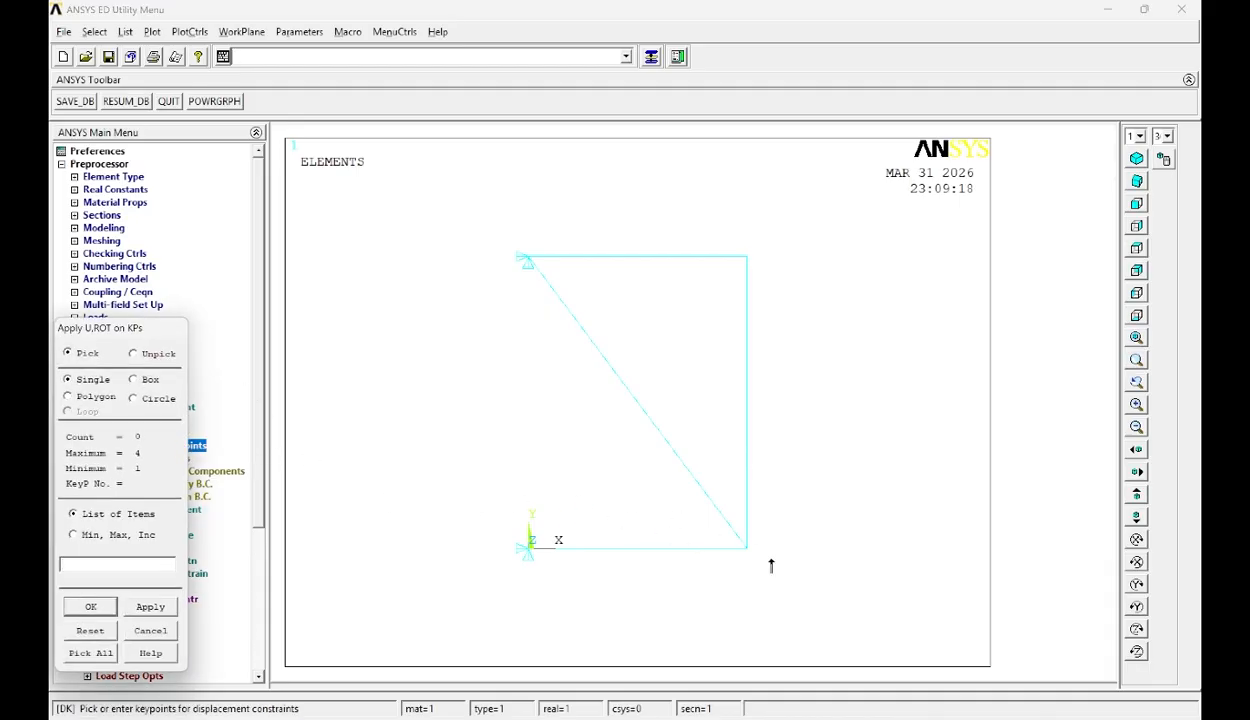
click(90, 606)
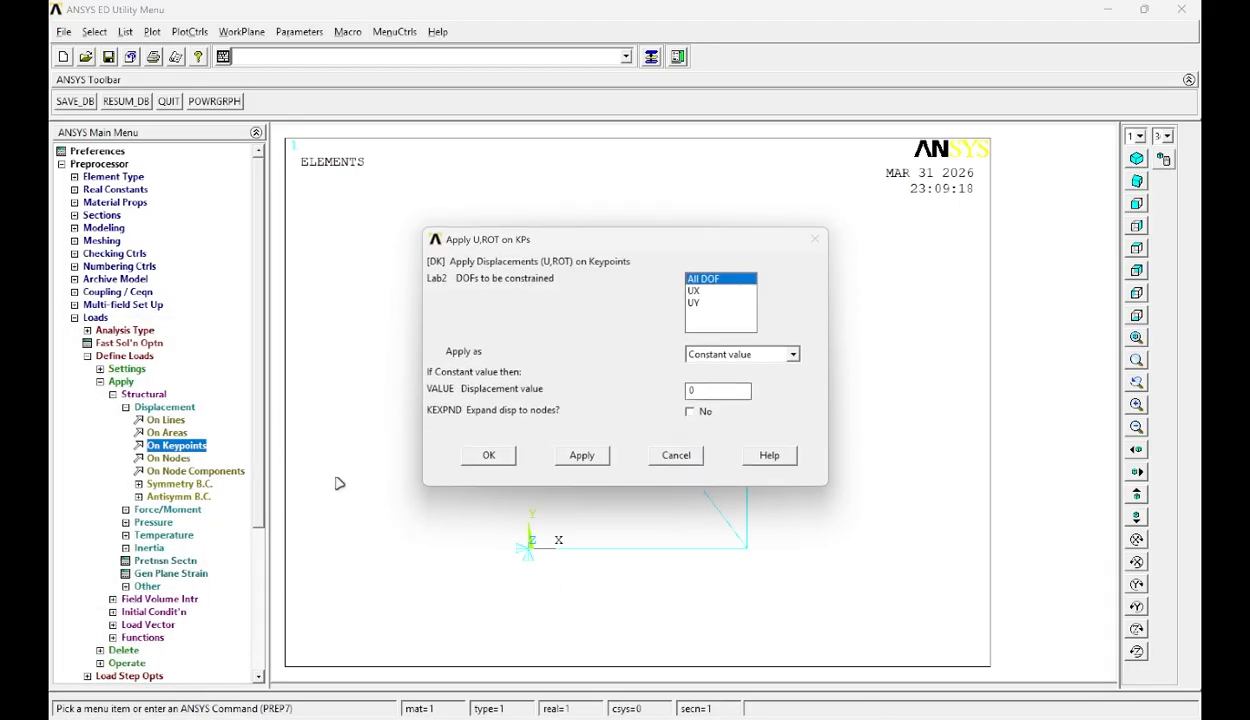
click(710, 302)
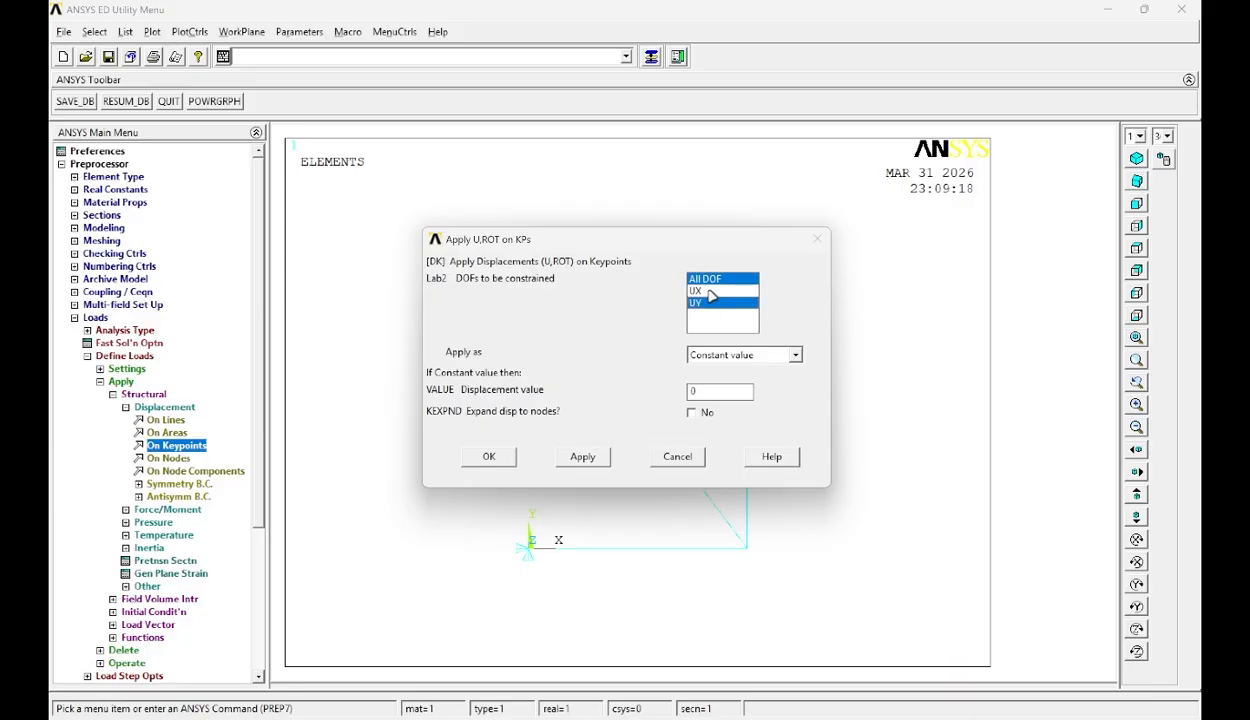
click(697, 279)
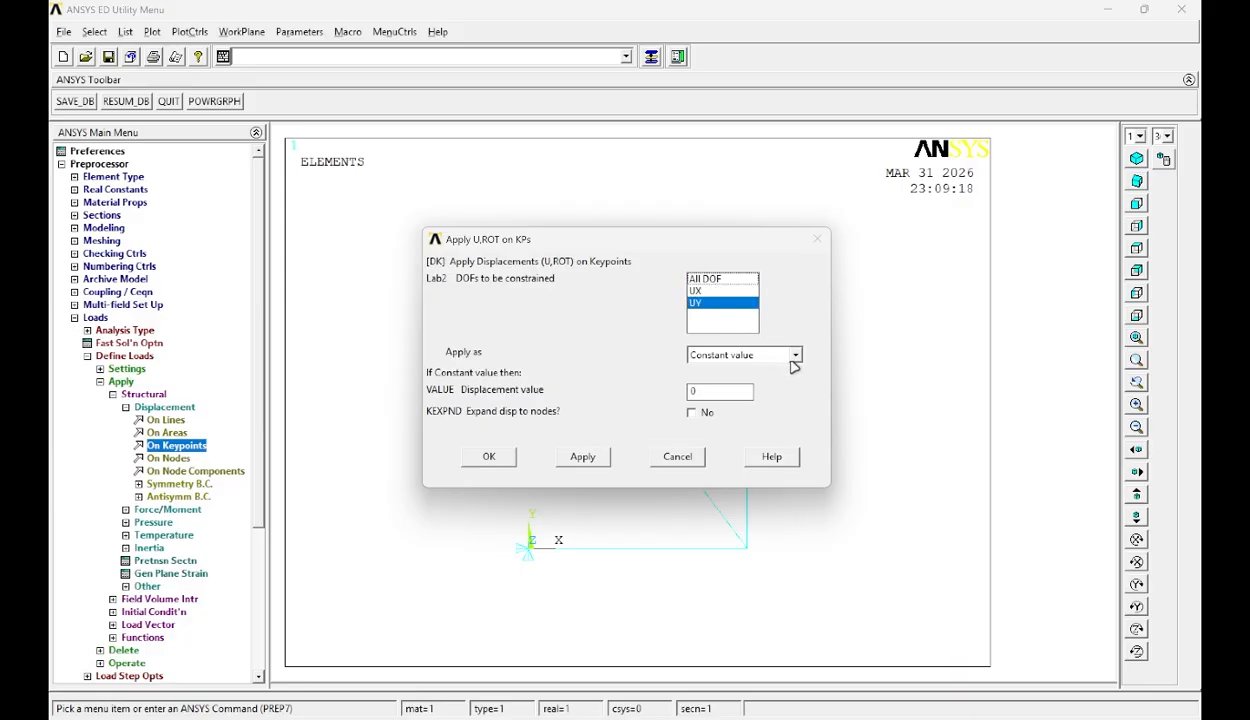
double_click(717, 391)
click(487, 456)
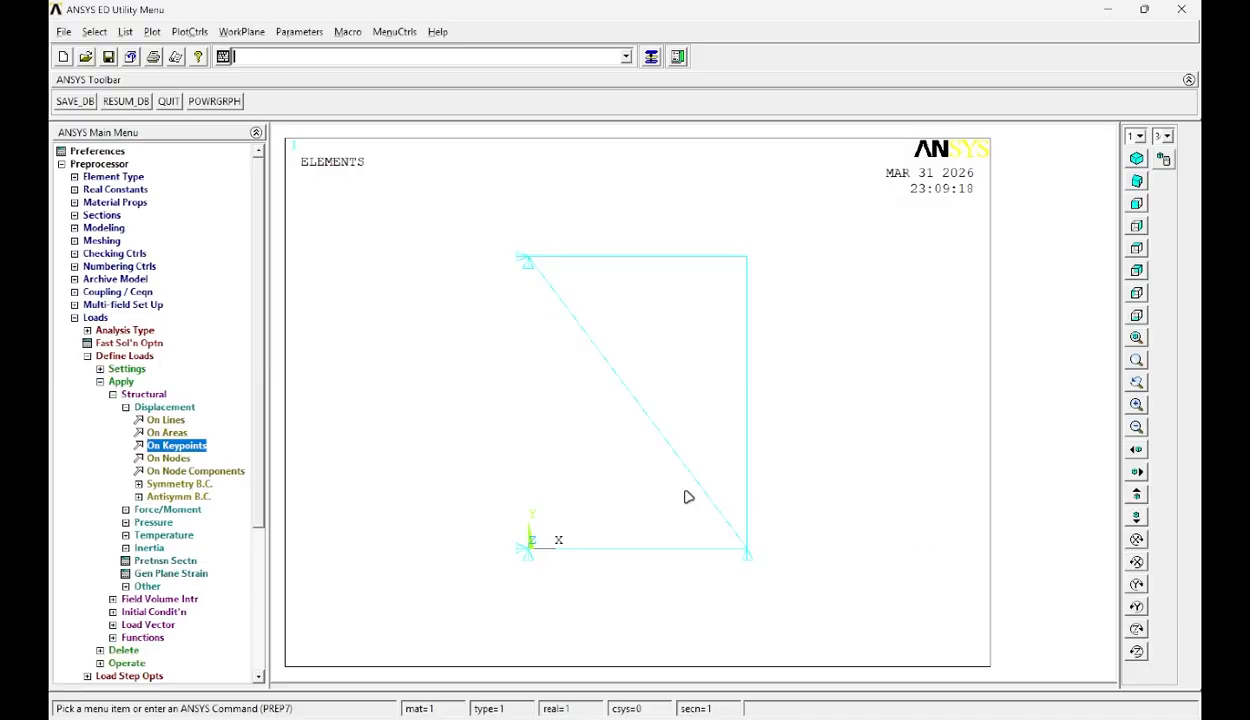
- Apply a constant force of 100 in the FX direction at keypoint 2, the truss's roller support joint
click(176, 508)
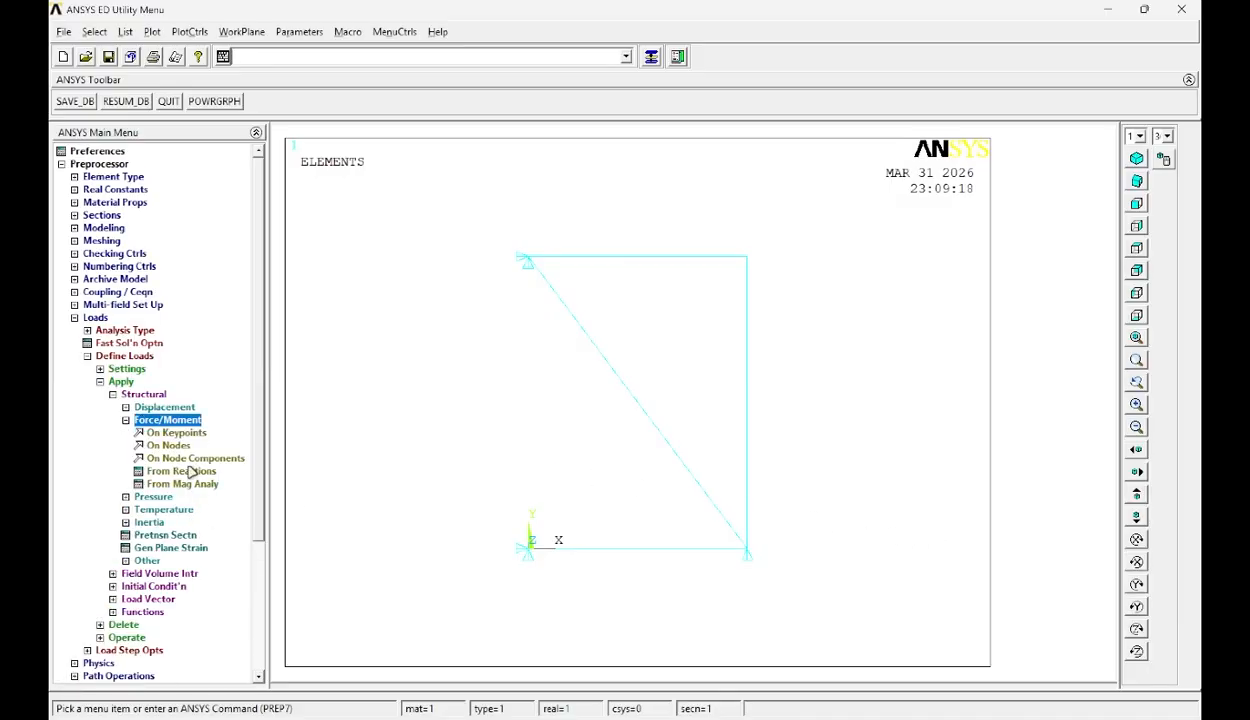
click(176, 432)
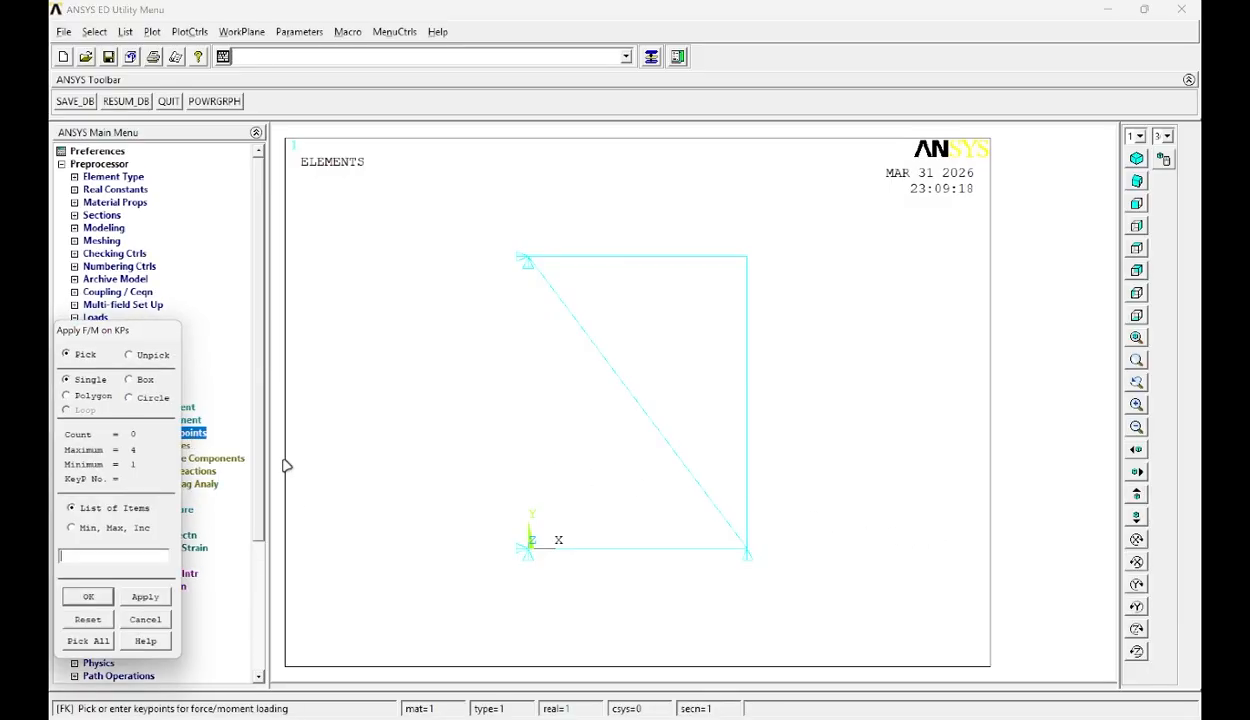
click(88, 607)
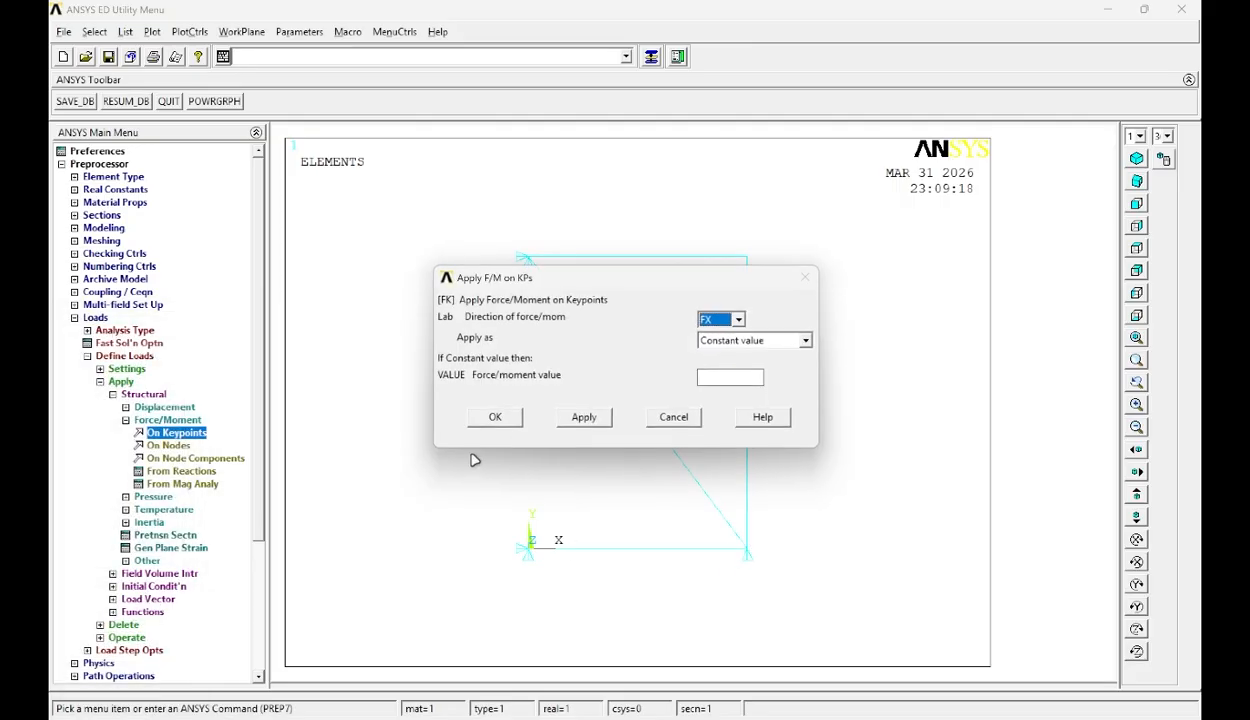
click(737, 379)
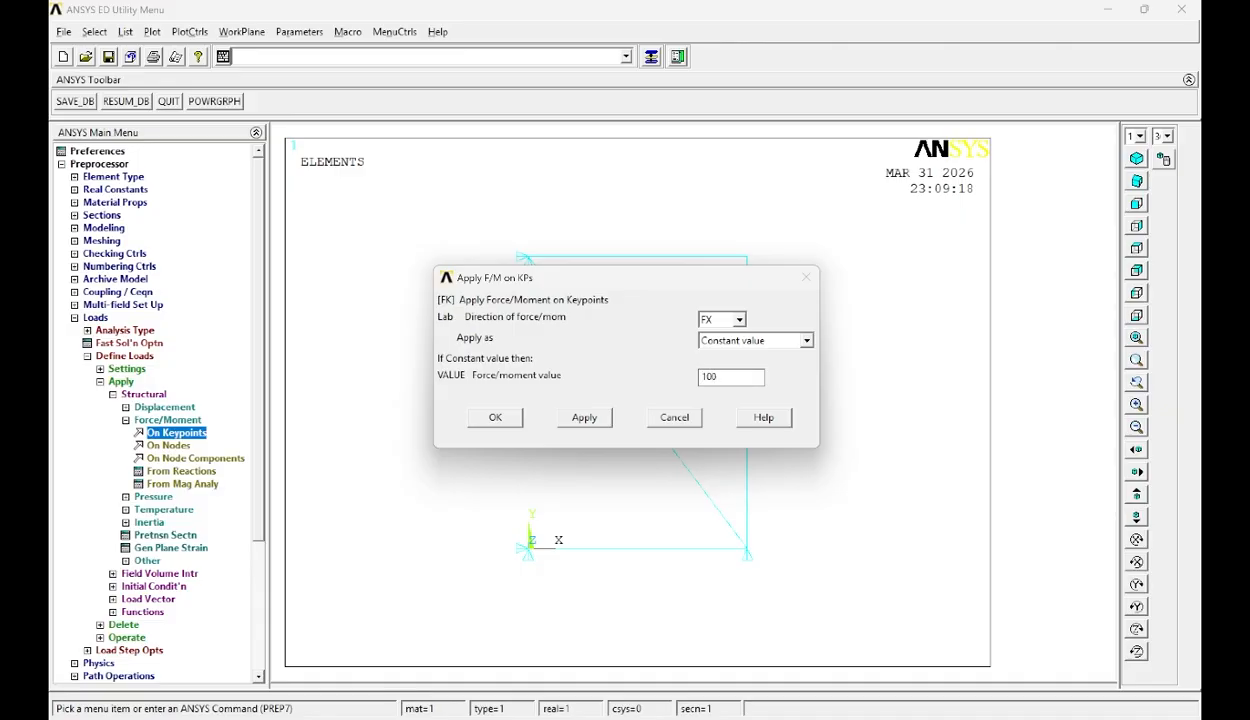
click(495, 417)
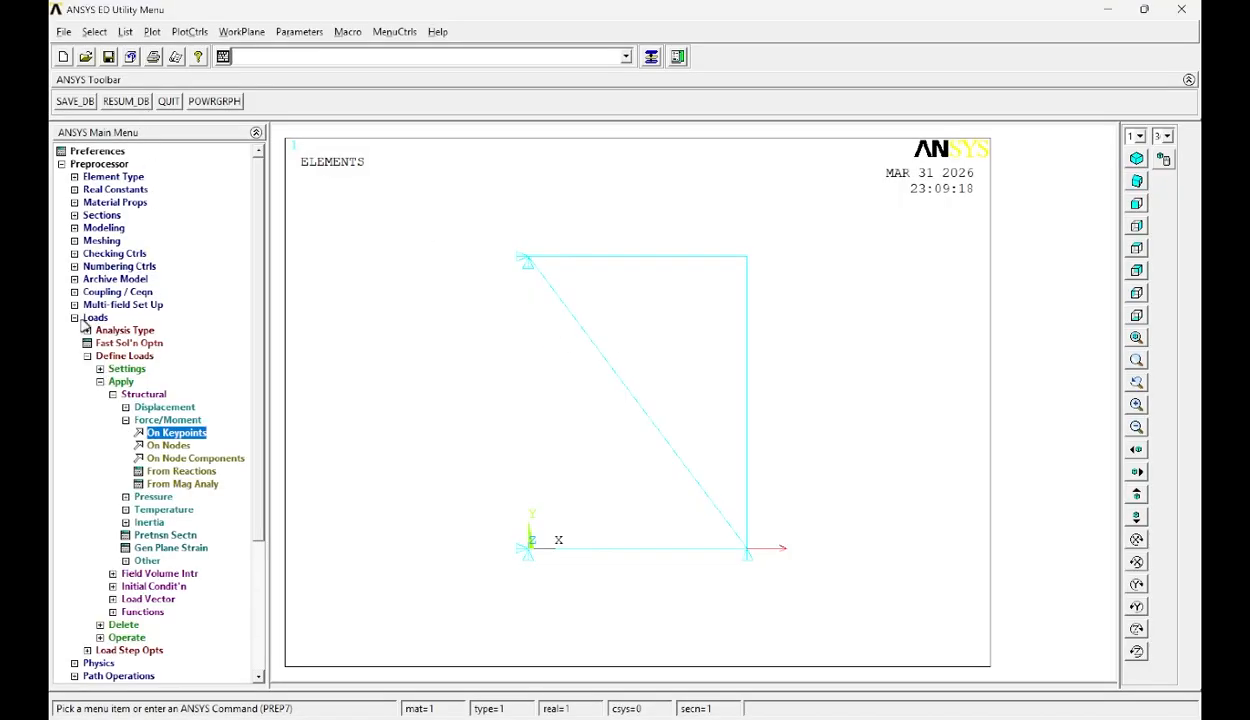
- Solve the current load step and close the solution note and status report
click(88, 318)
click(90, 355)
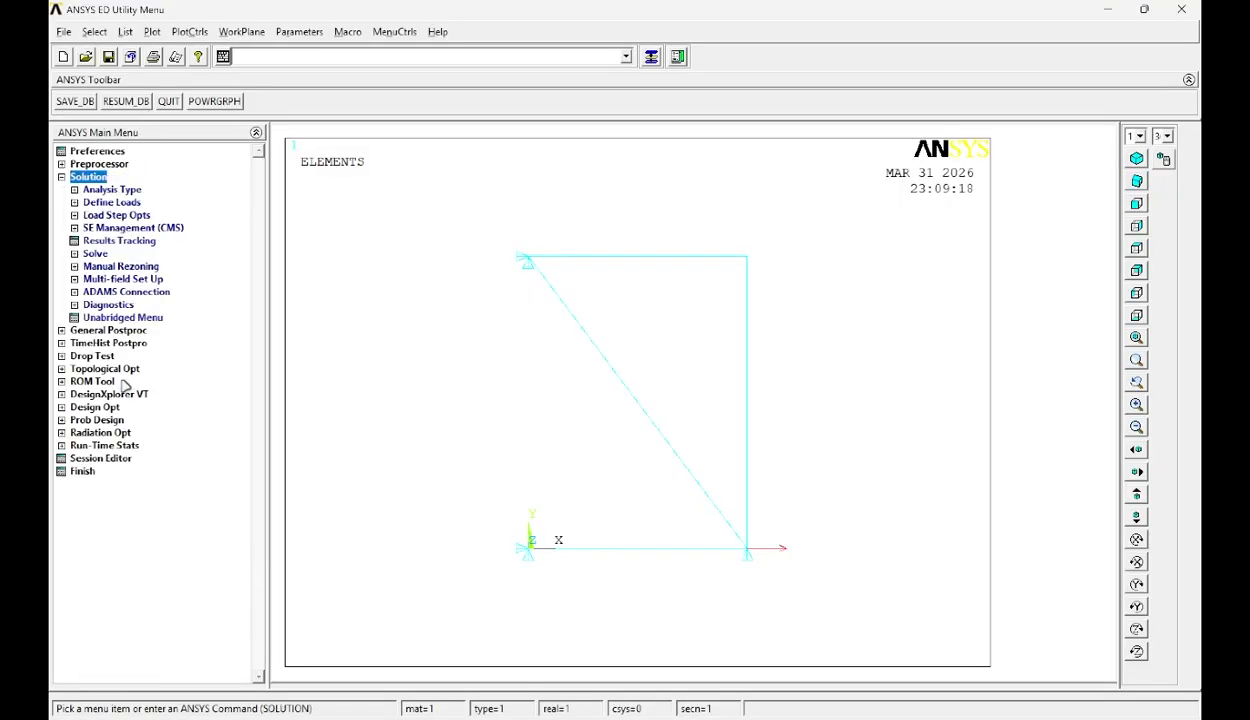
click(106, 267)
click(95, 254)
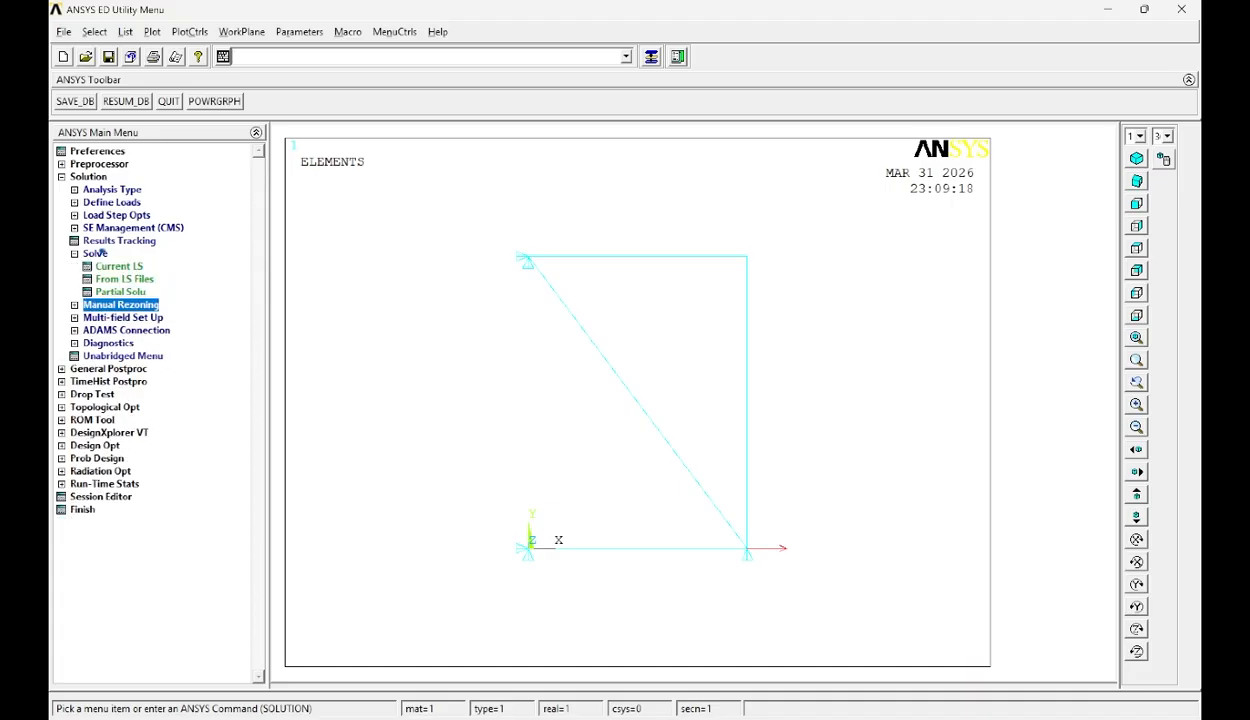
click(119, 266)
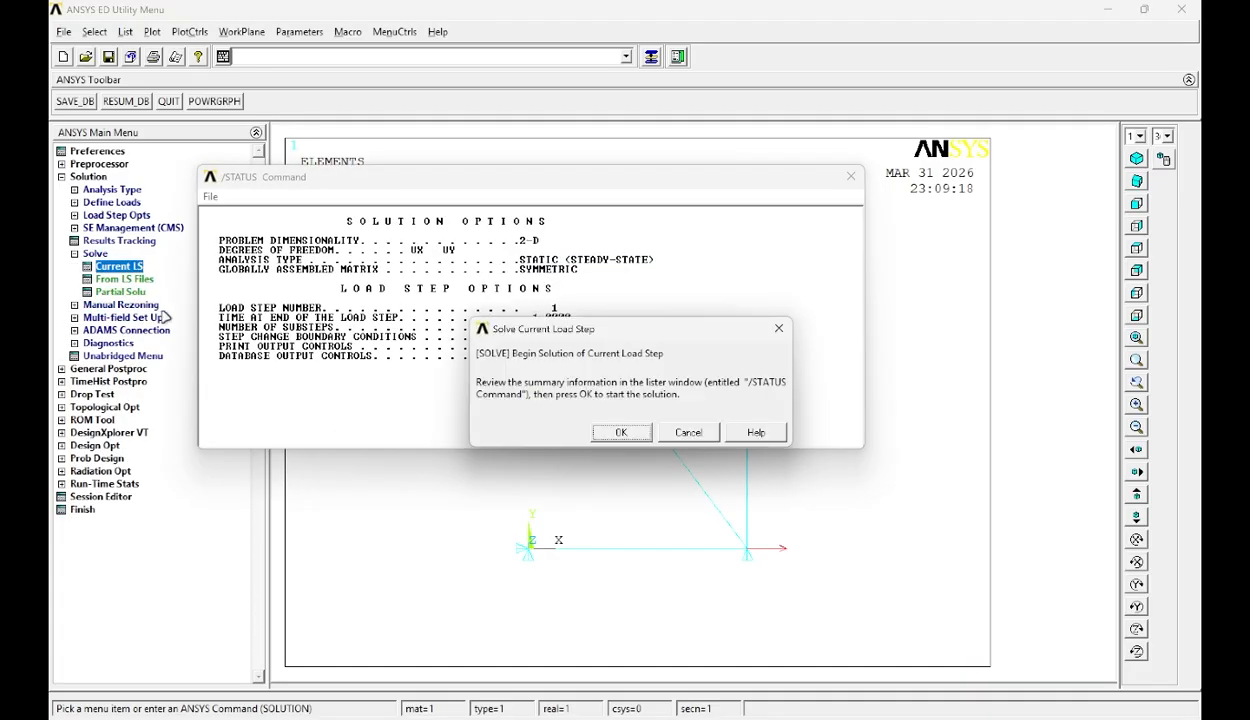
click(680, 432)
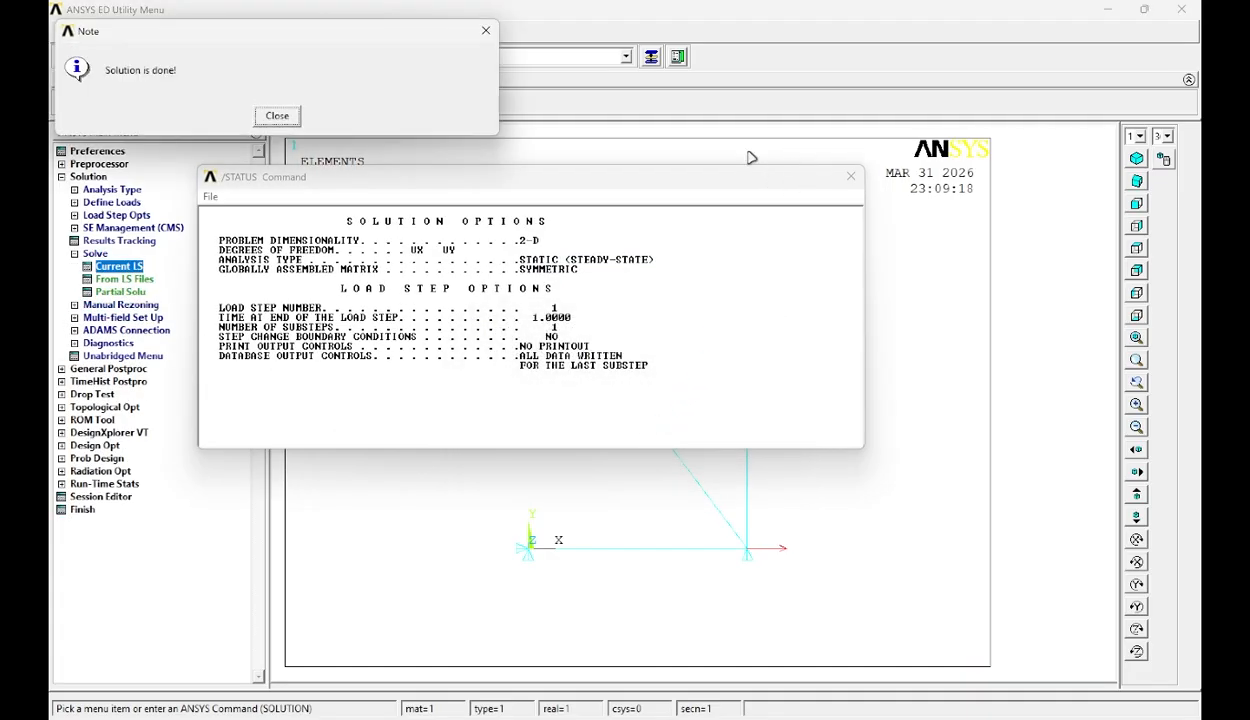
click(279, 116)
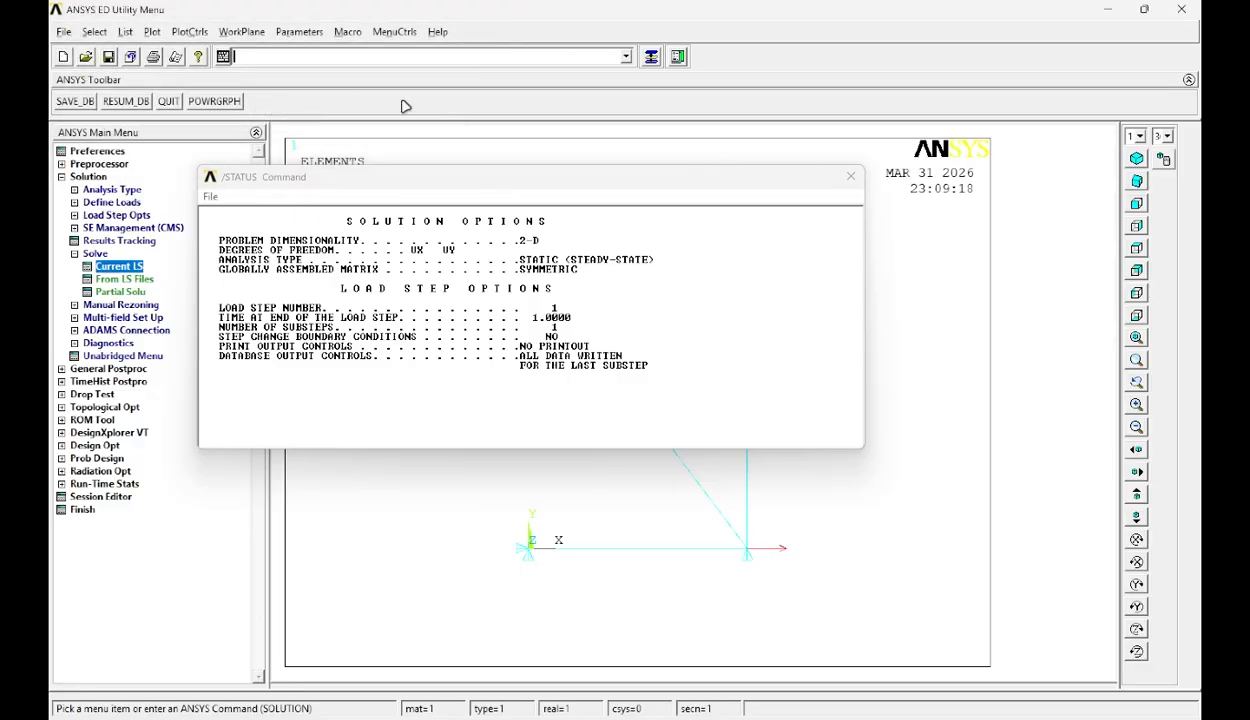
click(850, 178)
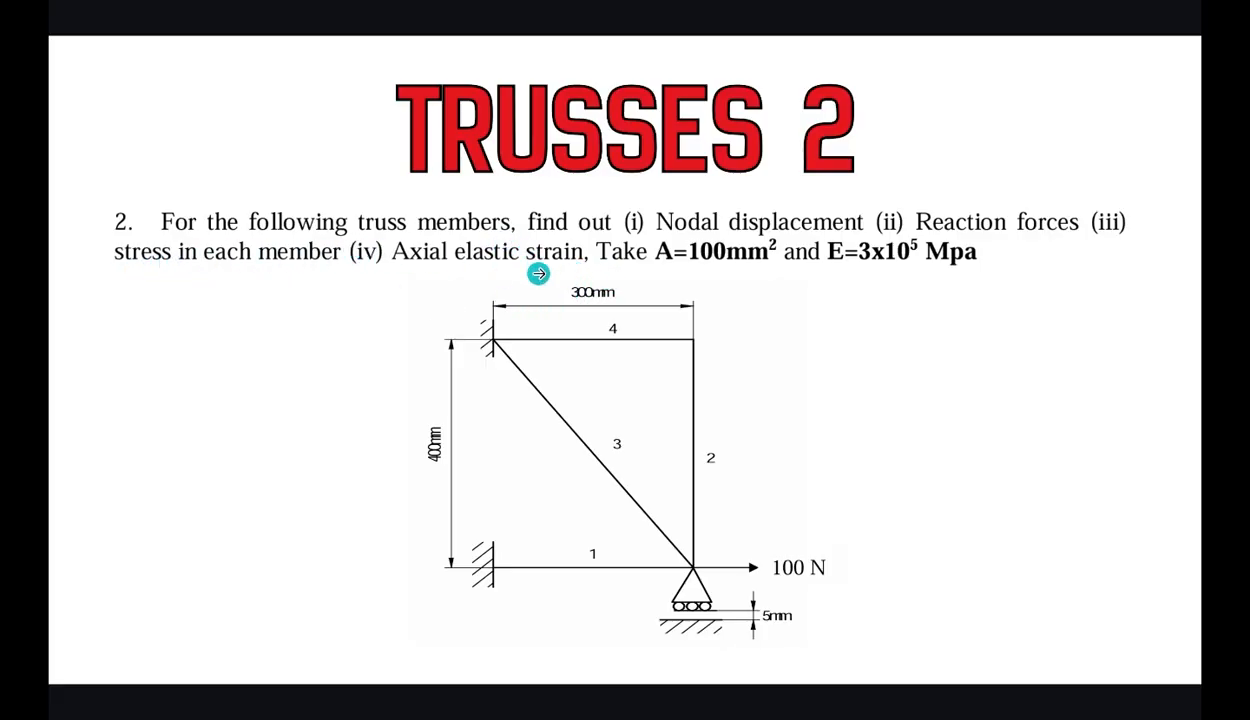
- Return to ANSYS and define an element table item labelled STRESS using sequence number LS, 1
key(alt+Tab)
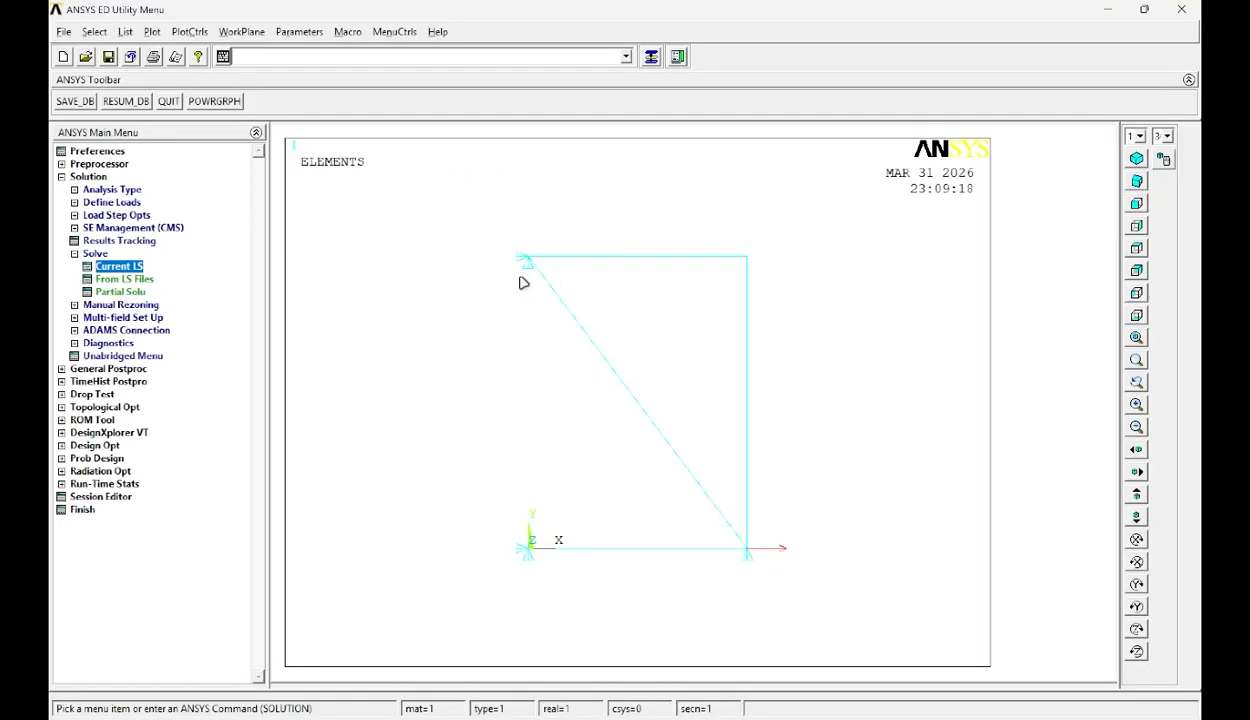
click(131, 369)
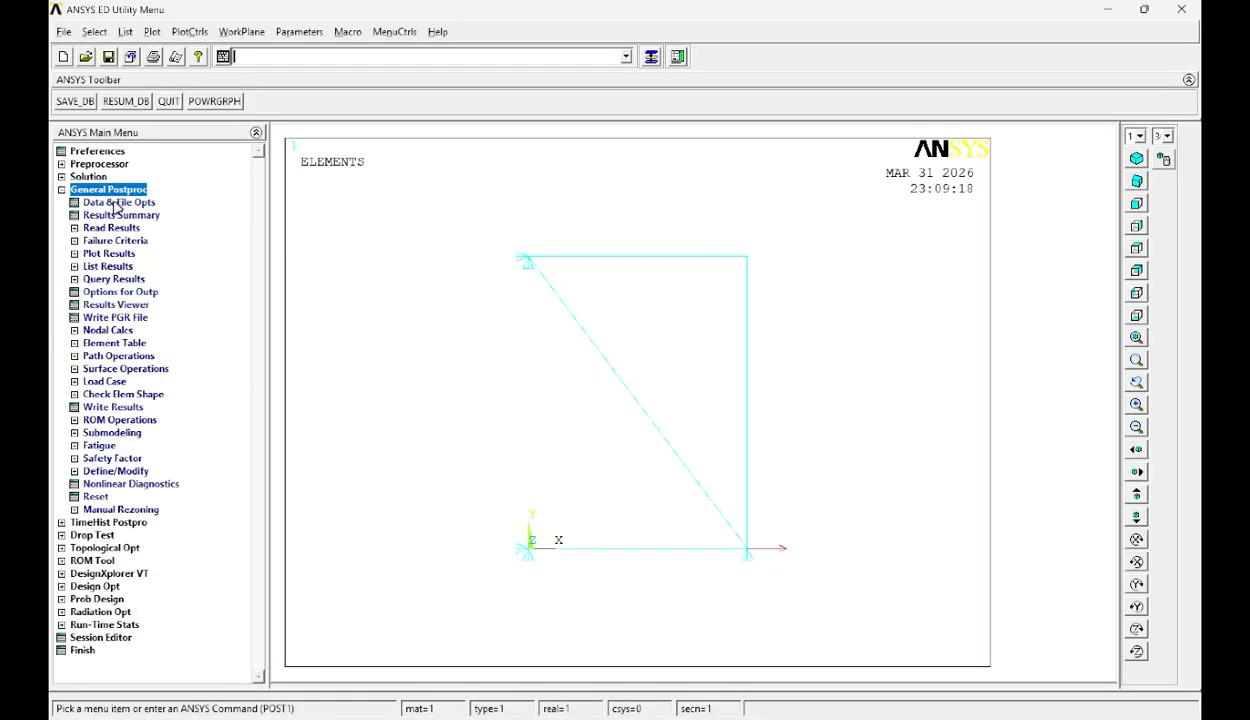
click(114, 343)
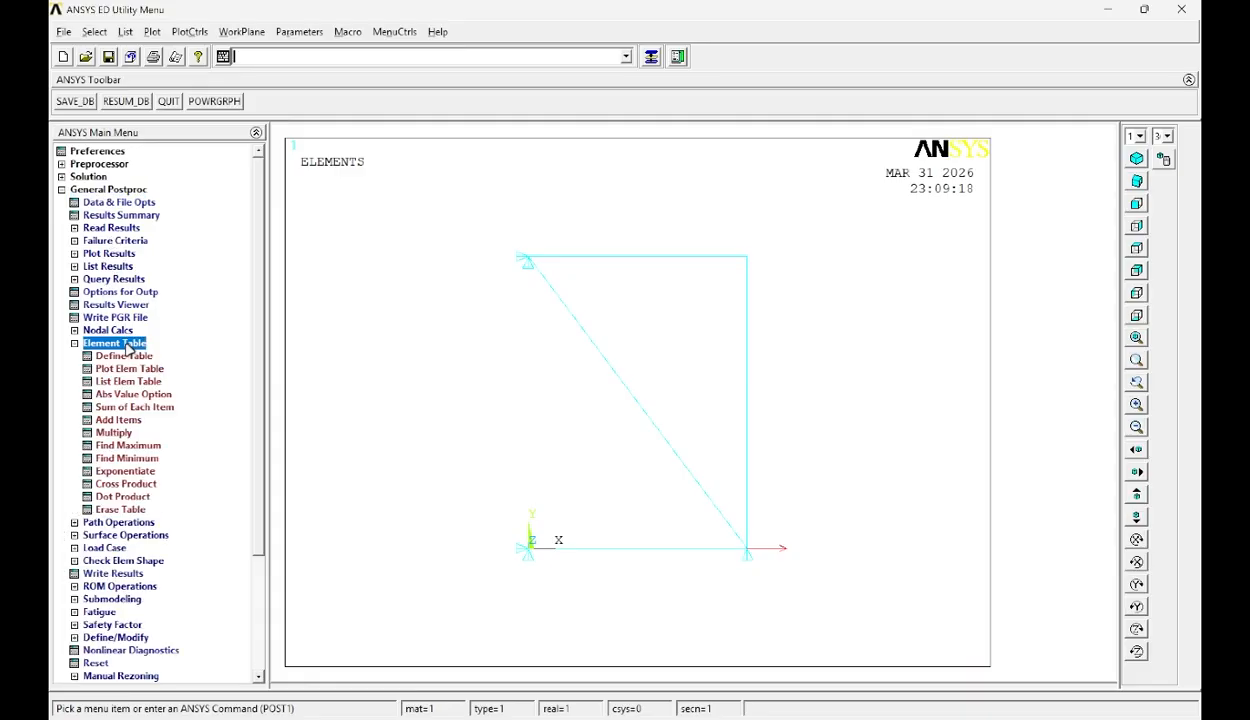
click(125, 356)
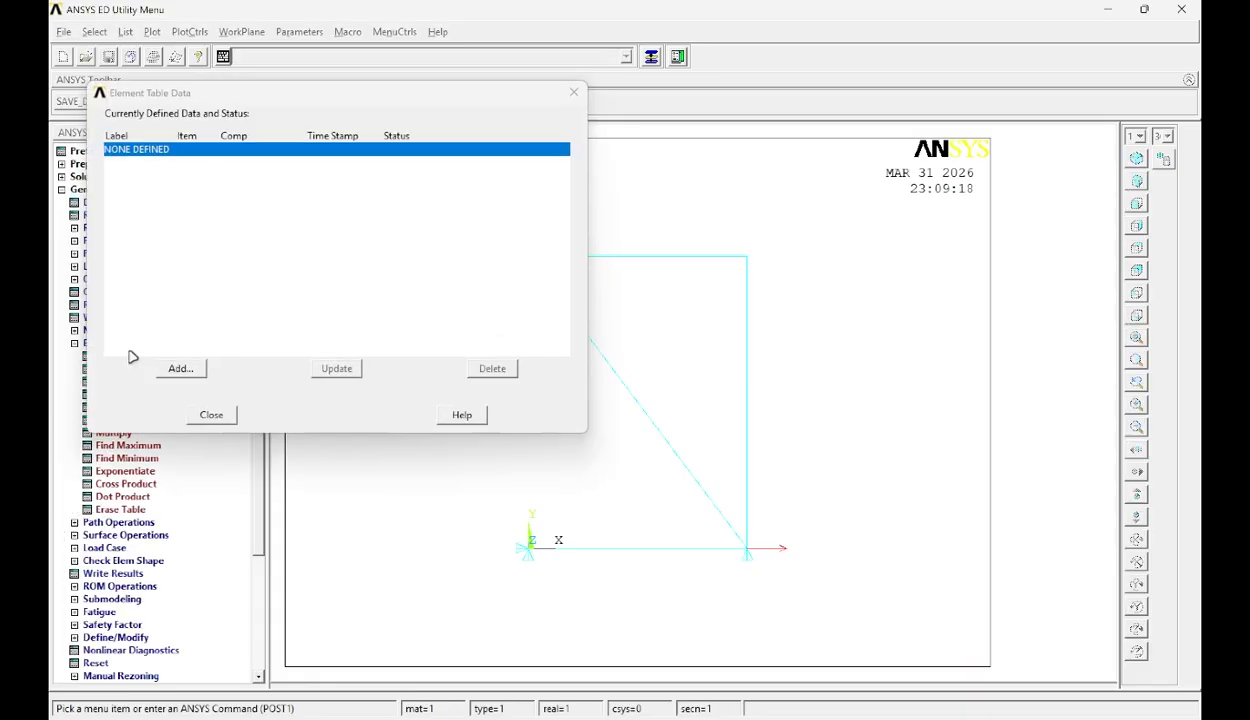
click(178, 369)
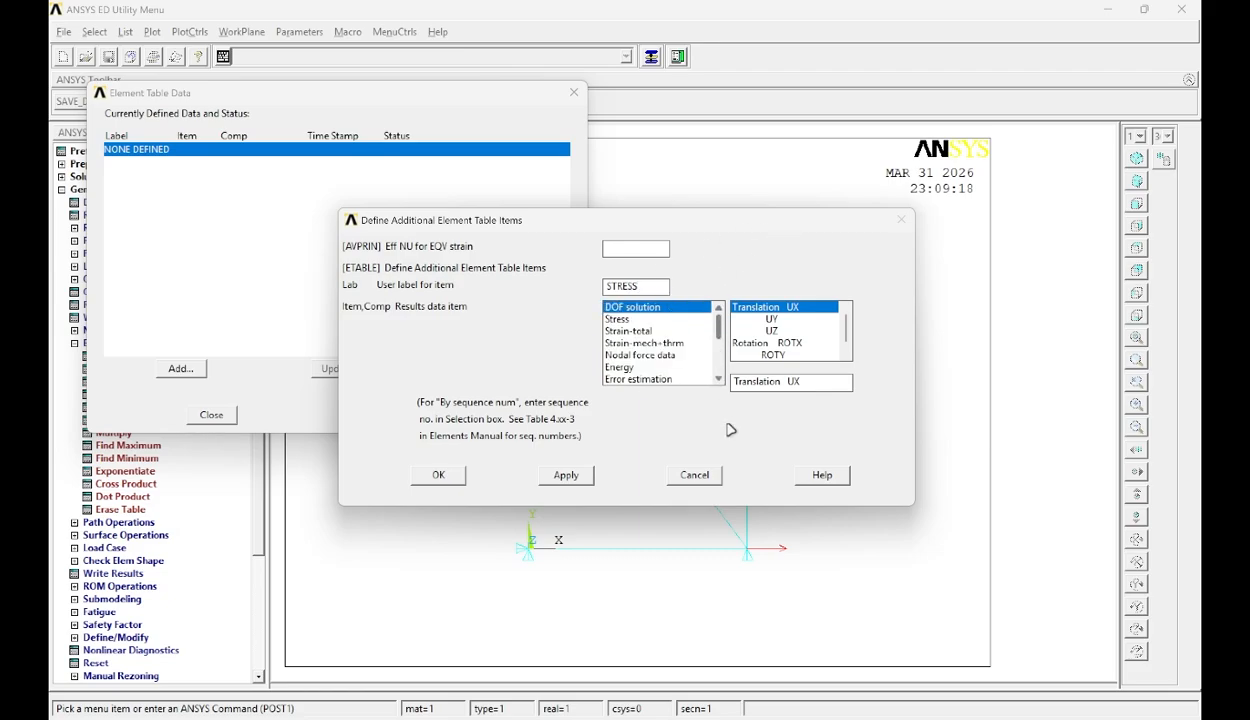
scroll(718, 360, down, 1)
scroll(718, 360, down, 5)
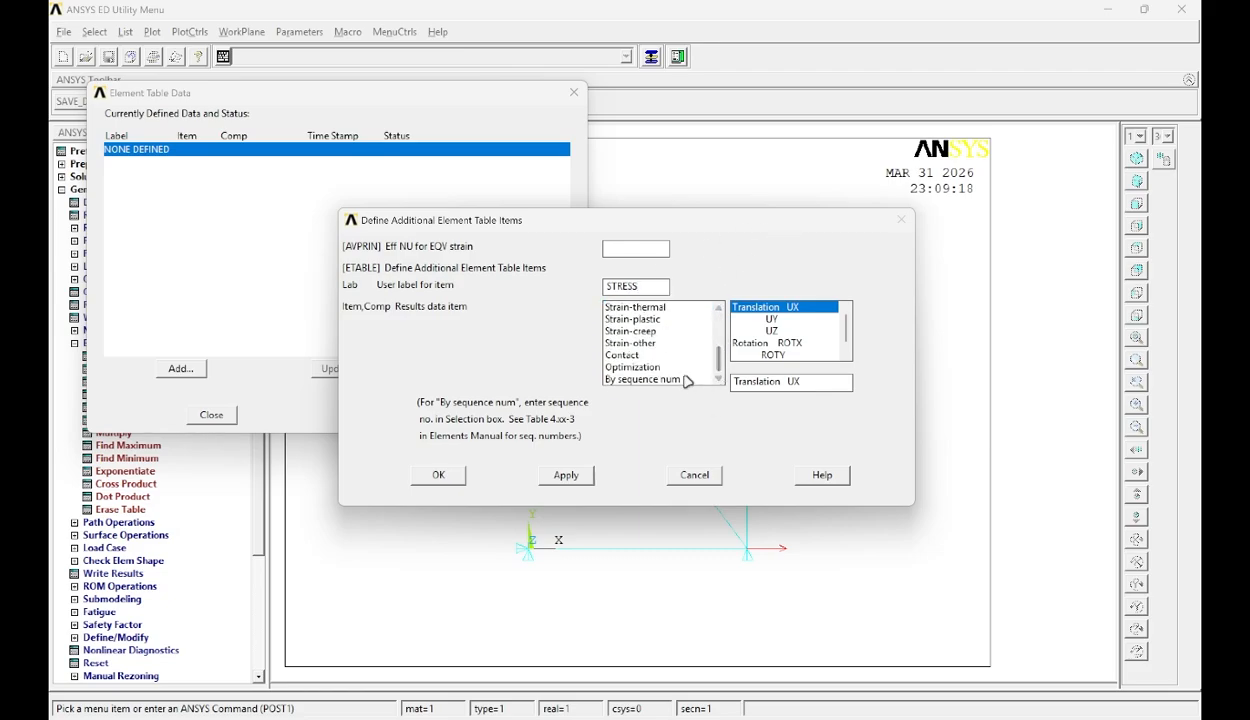
click(672, 378)
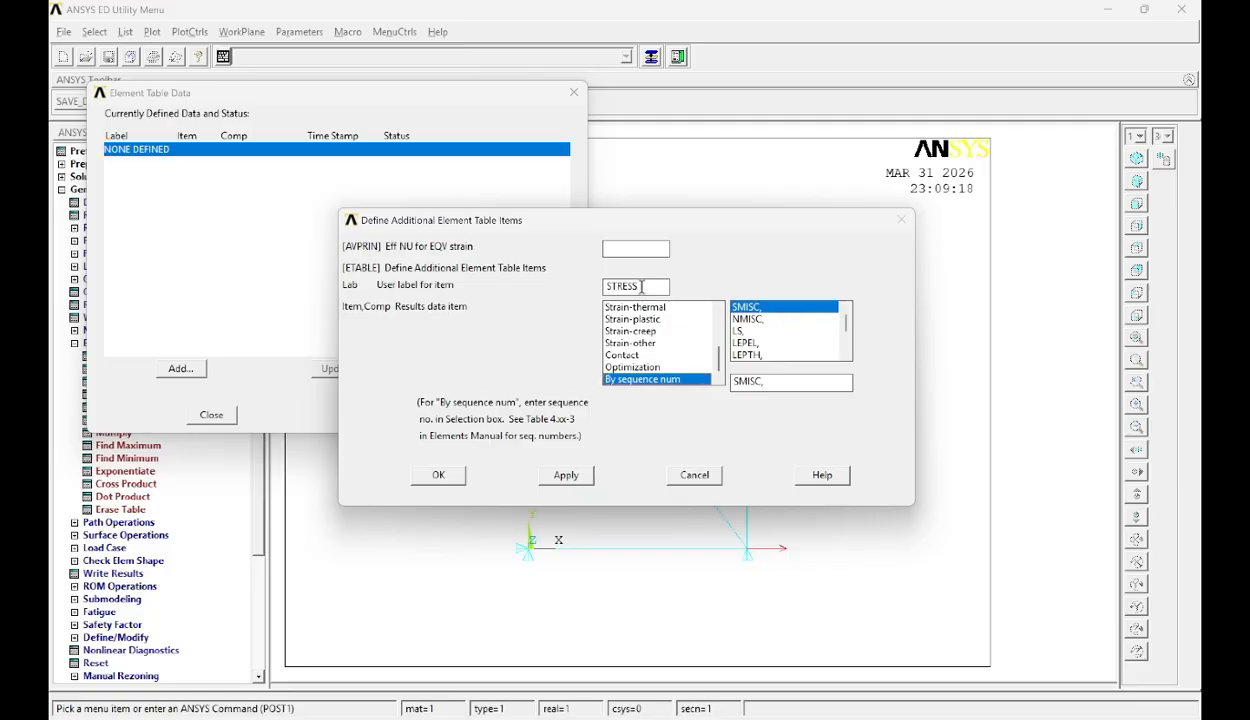
click(740, 330)
click(792, 390)
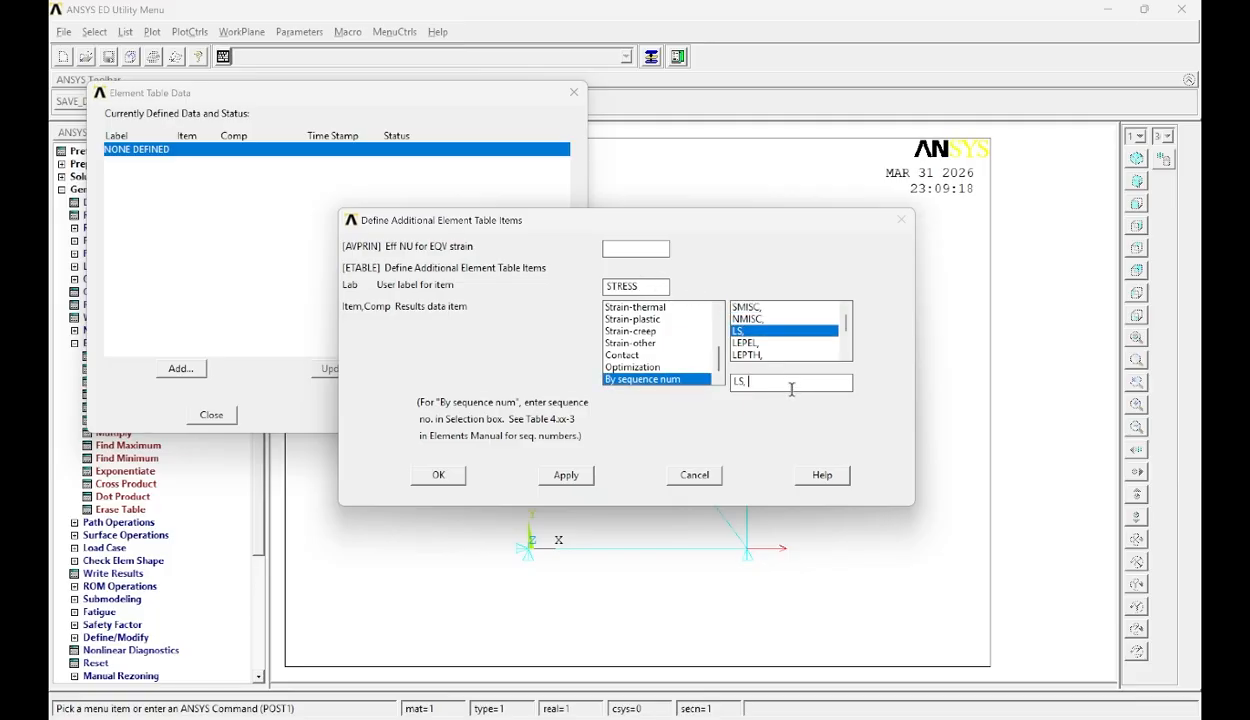
click(566, 475)
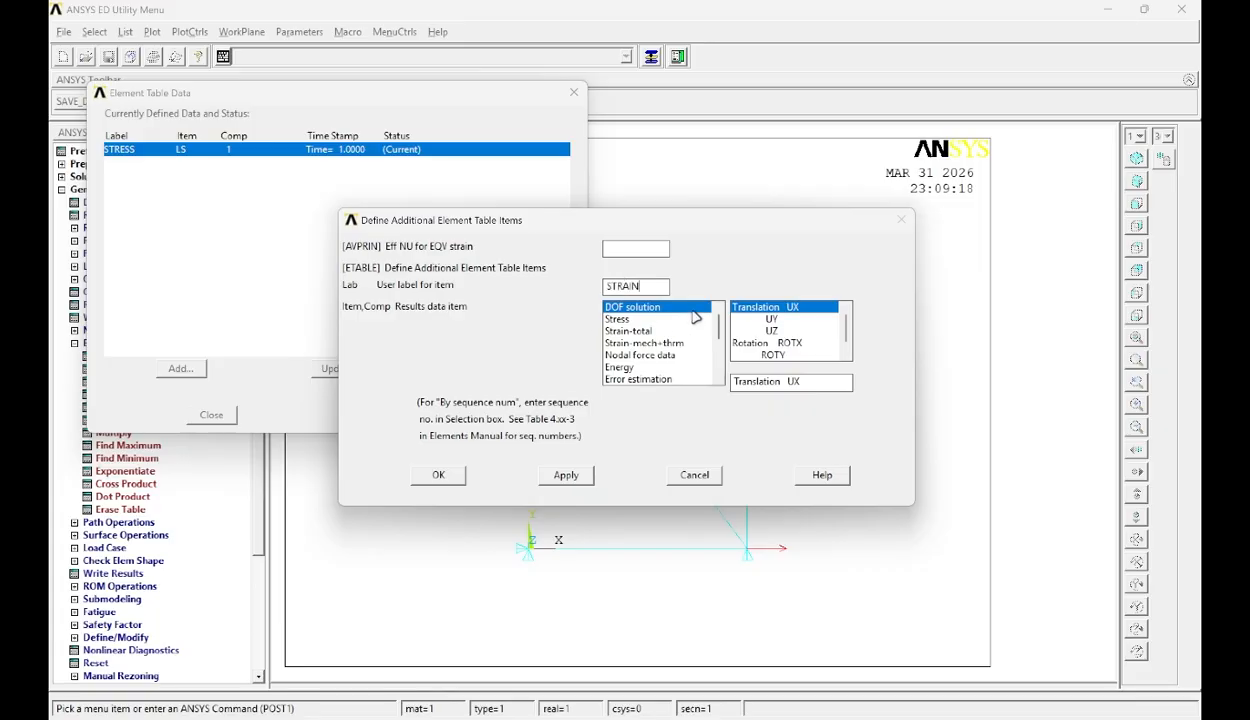
- Add an element table item labelled STRAIN using sequence number LEPEL, 1 and close the table definitions
scroll(716, 350, down, 3)
scroll(716, 376, down, 1)
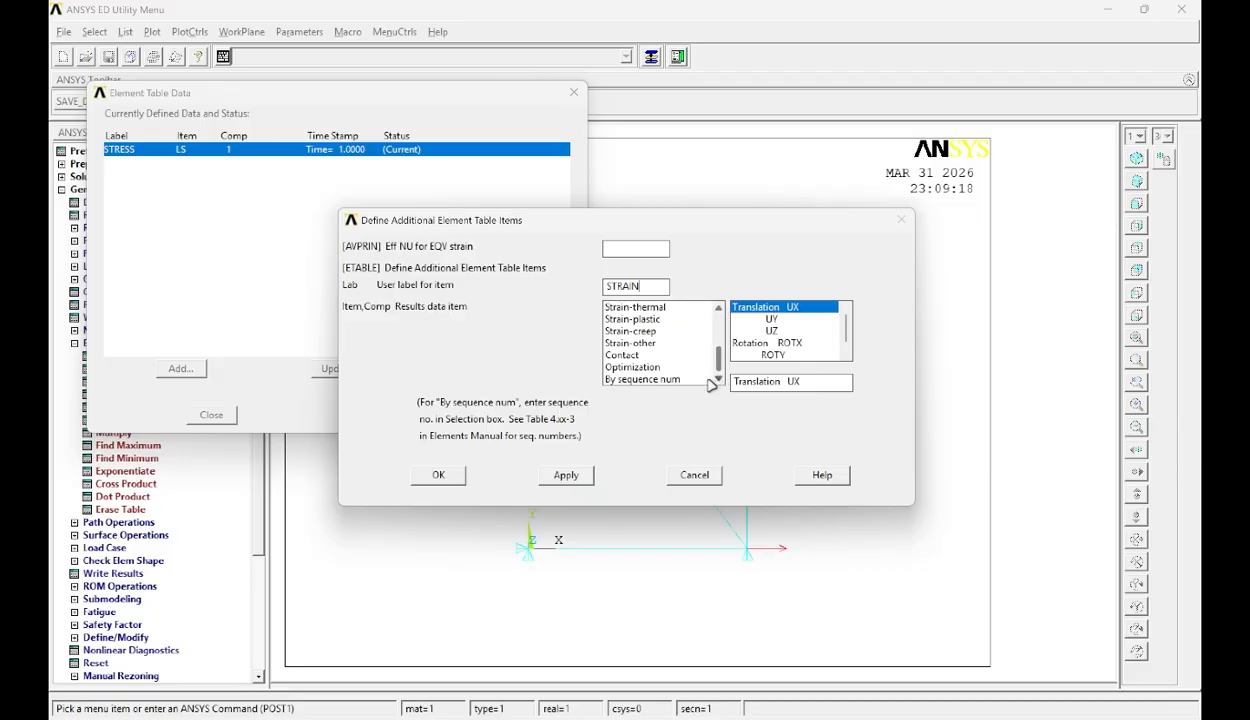
click(690, 374)
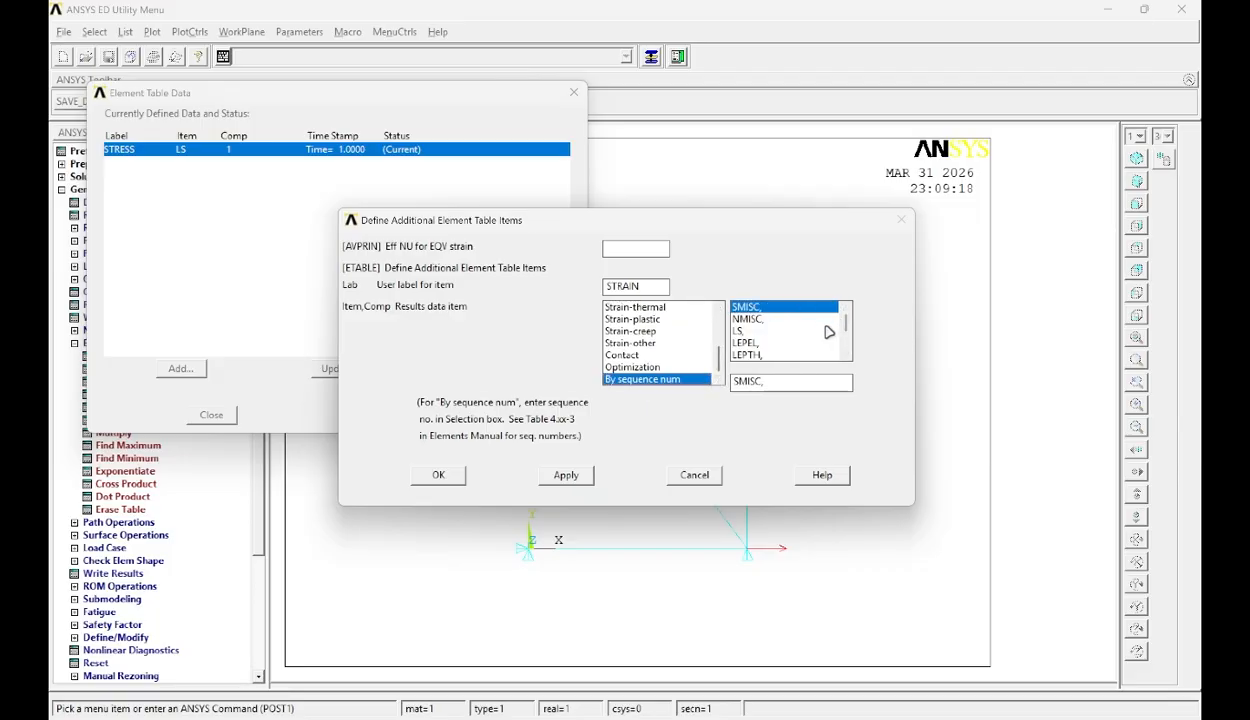
click(803, 343)
click(797, 388)
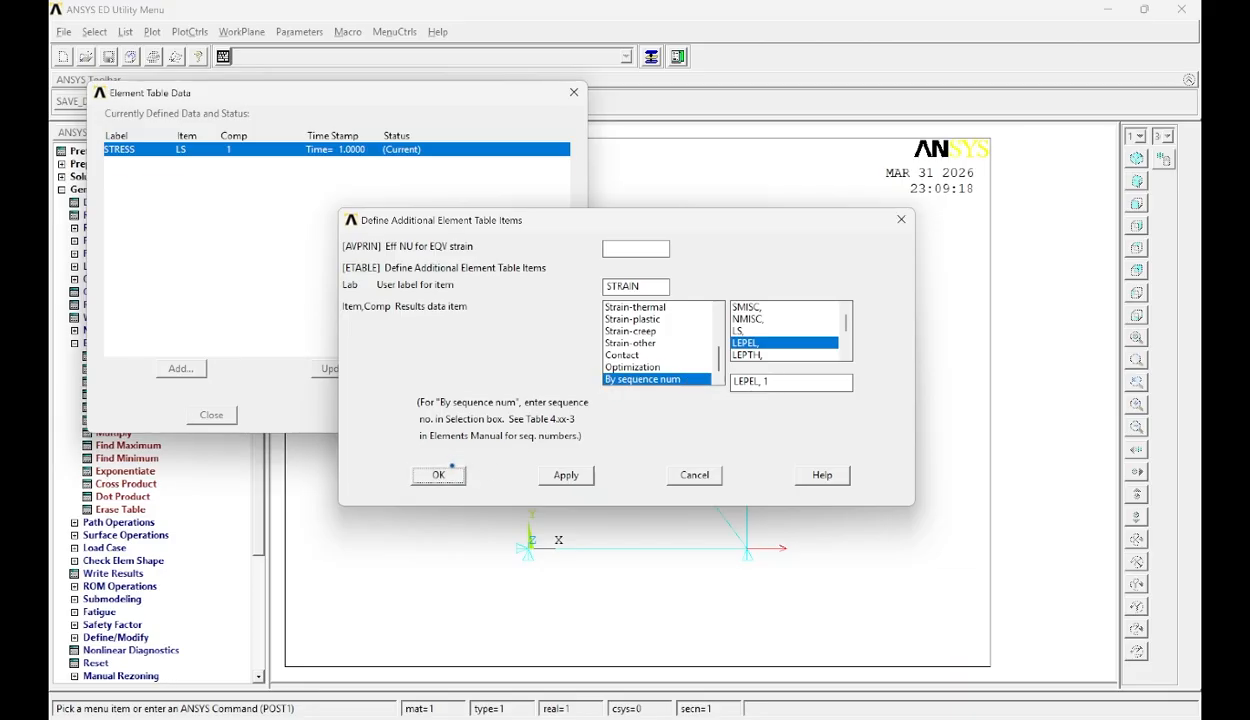
click(440, 474)
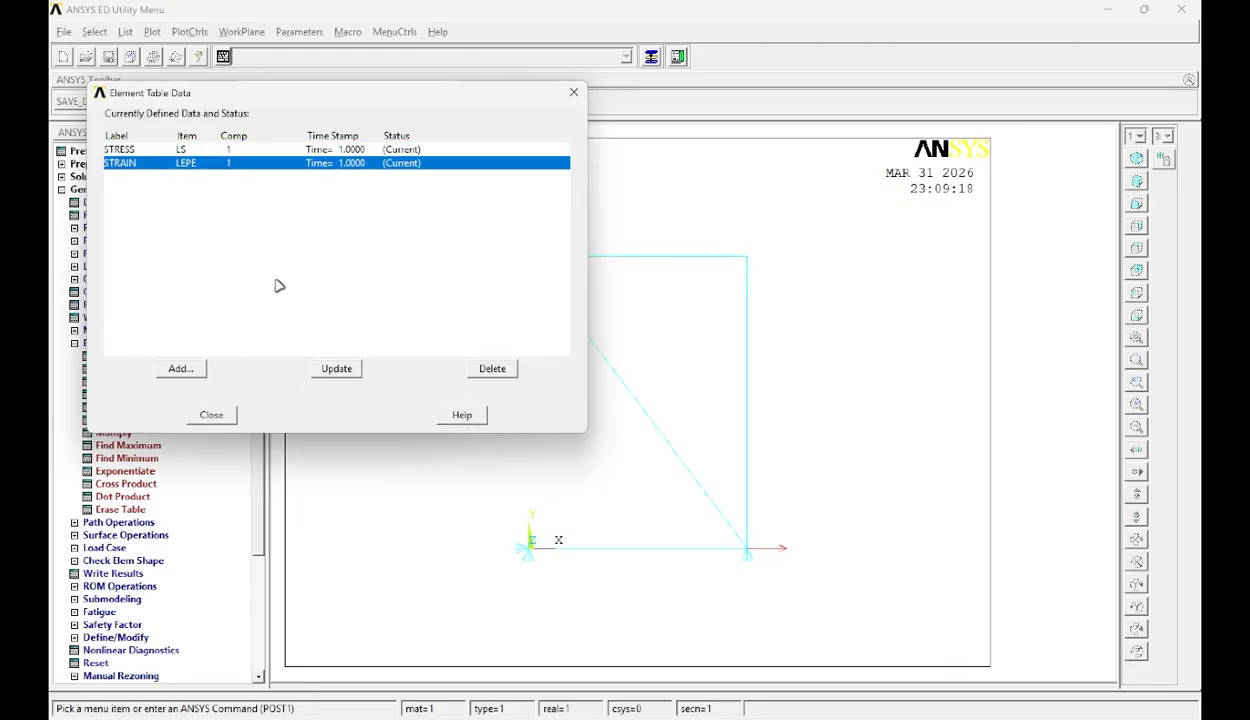
click(214, 416)
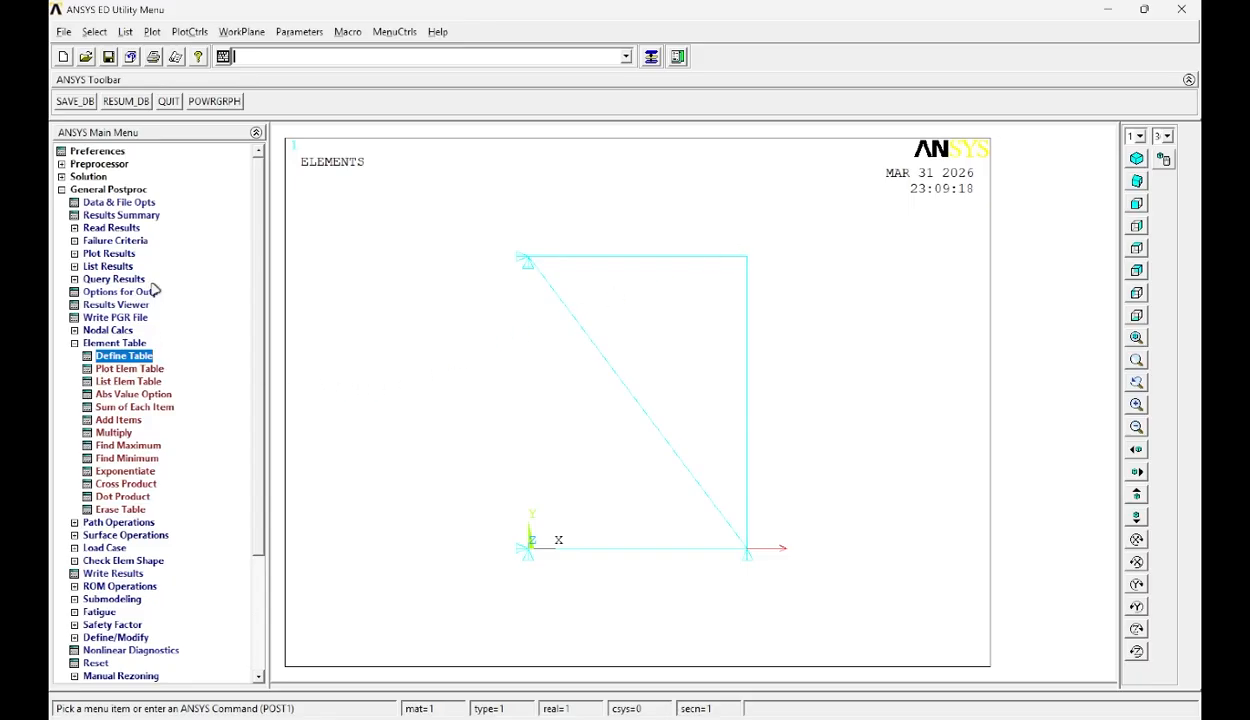
- Plot the nodal solution contour for the X-component of displacement with the deformed shape only
click(110, 252)
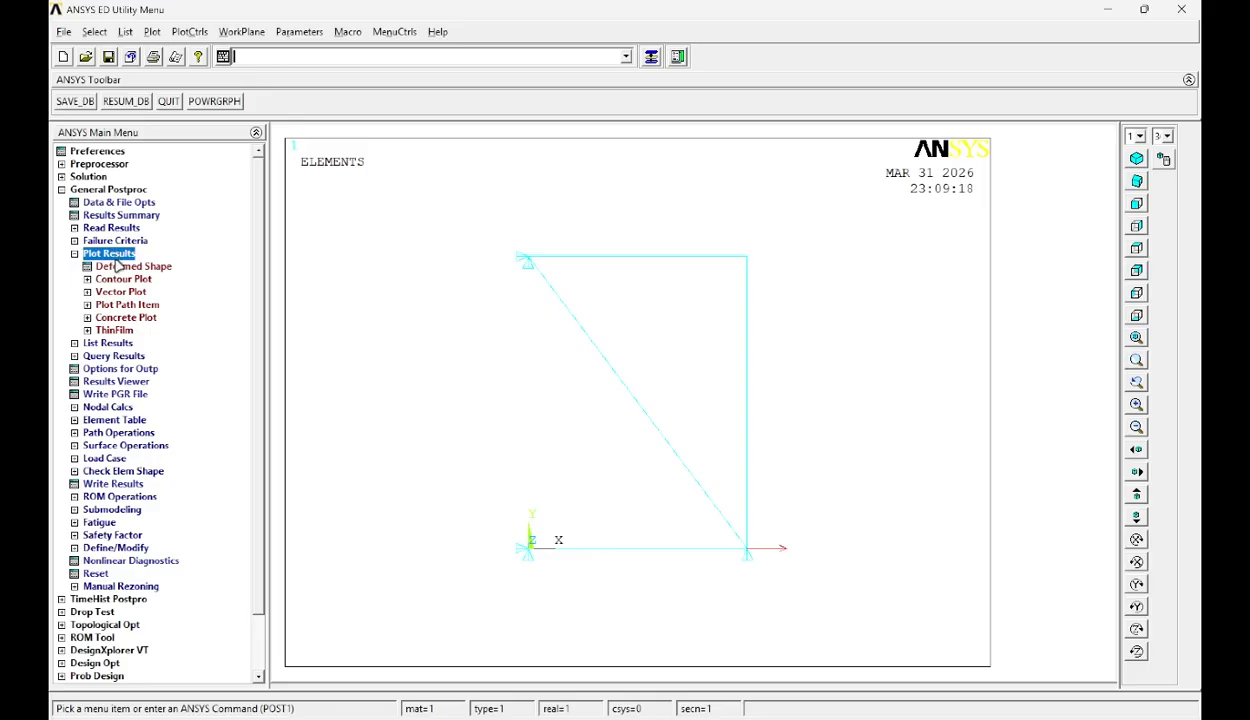
click(120, 280)
click(130, 291)
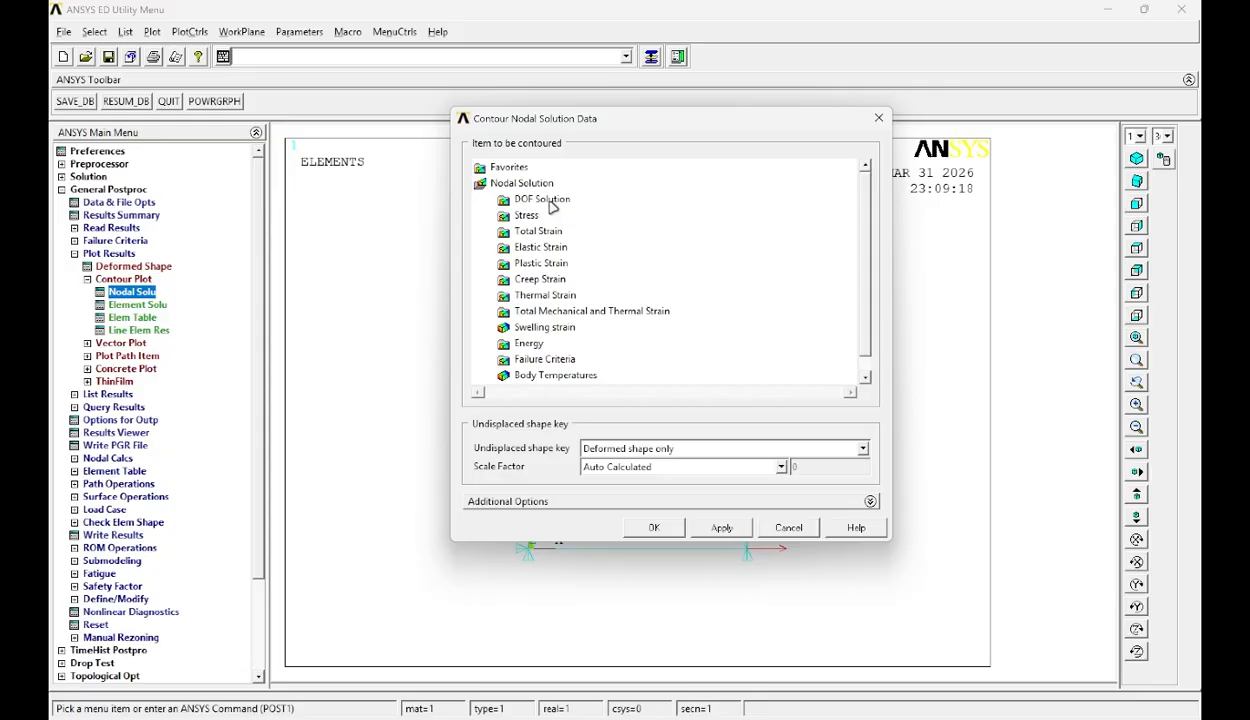
click(549, 203)
click(565, 215)
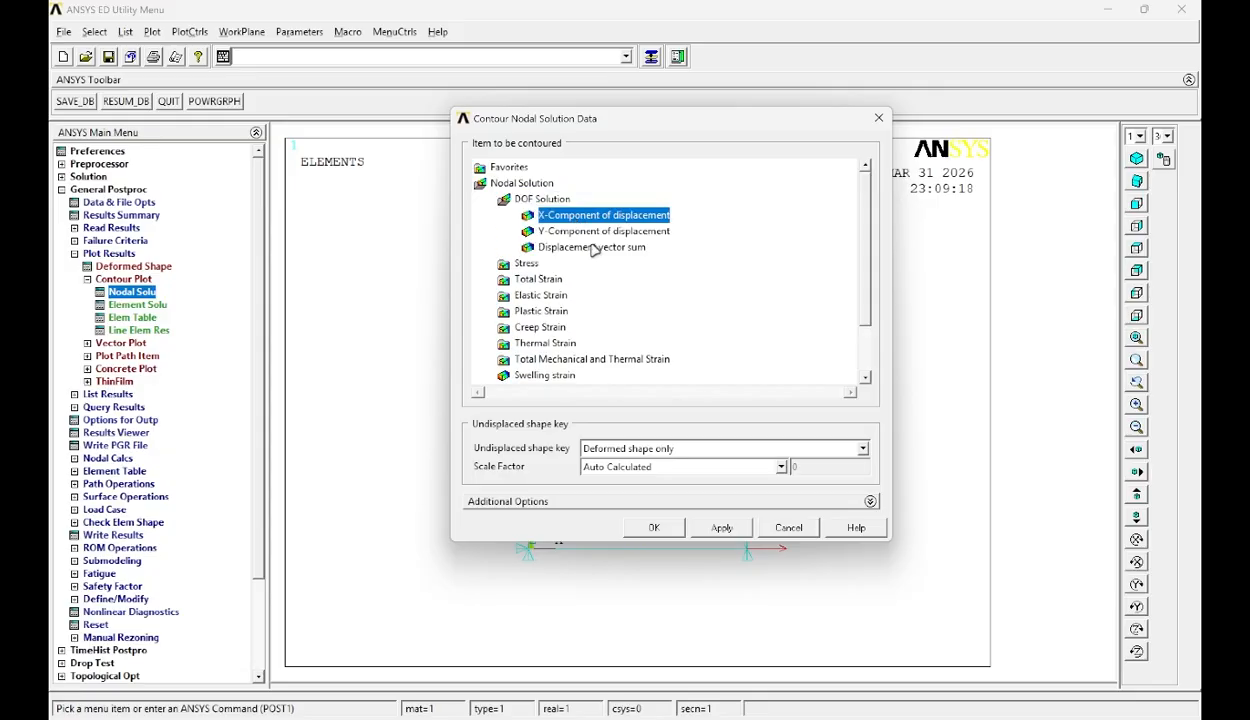
click(678, 528)
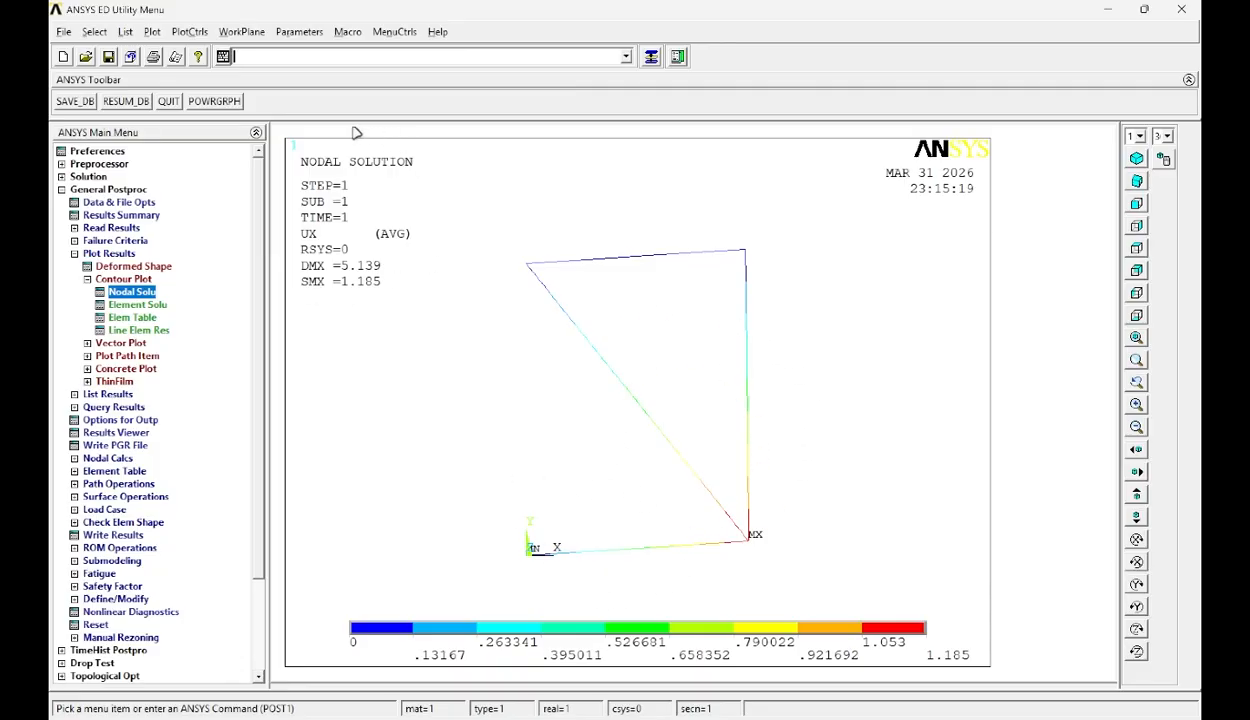
- Turn on the display of element shapes based on real constants and replot the displacement contour
click(194, 33)
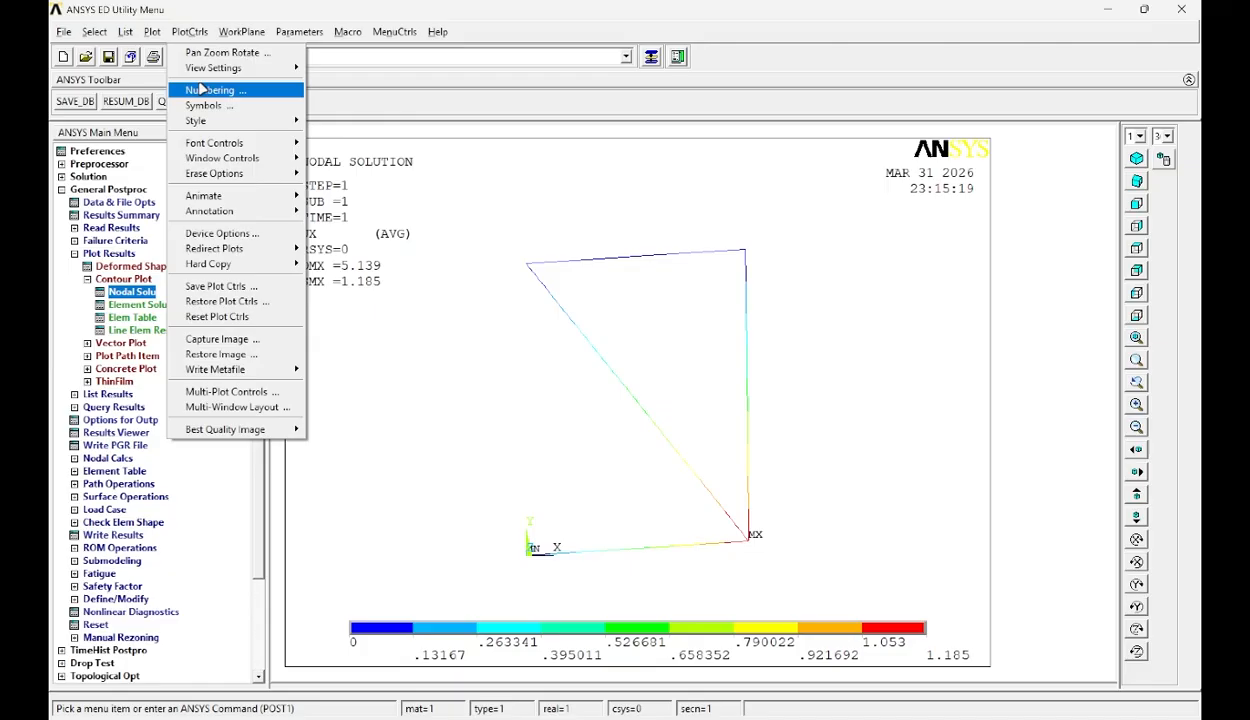
mouse_move(205, 121)
click(325, 134)
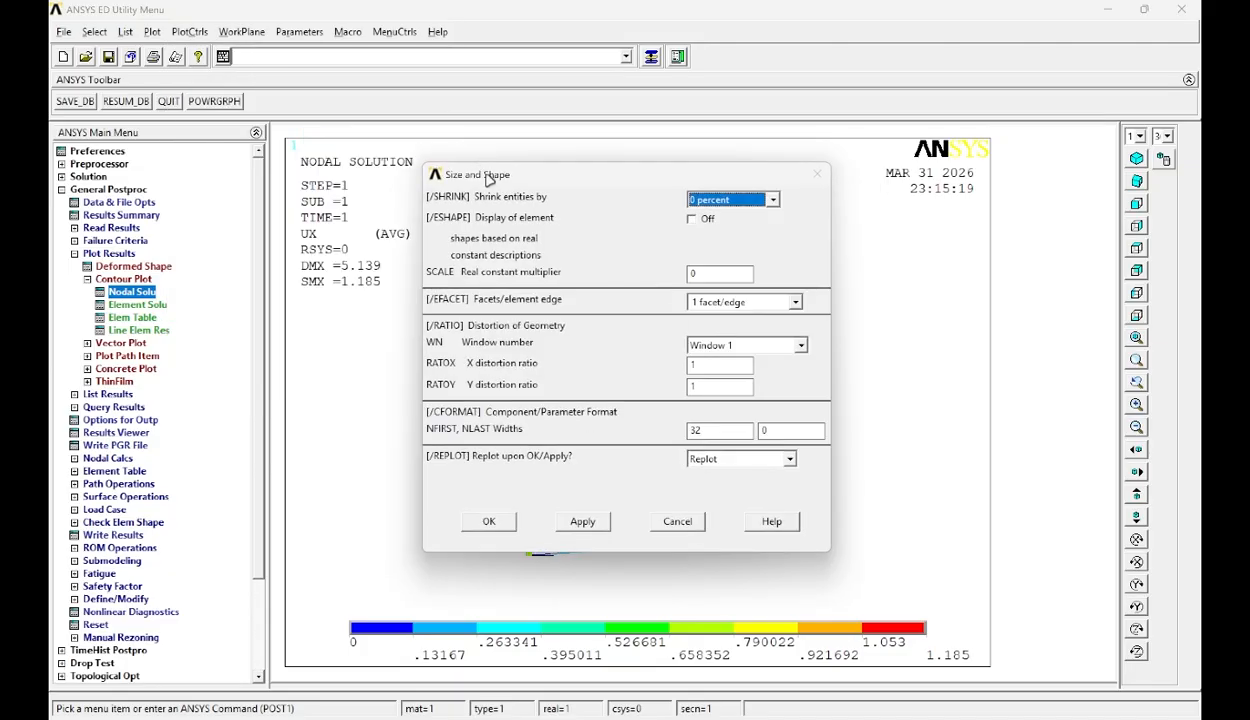
click(700, 220)
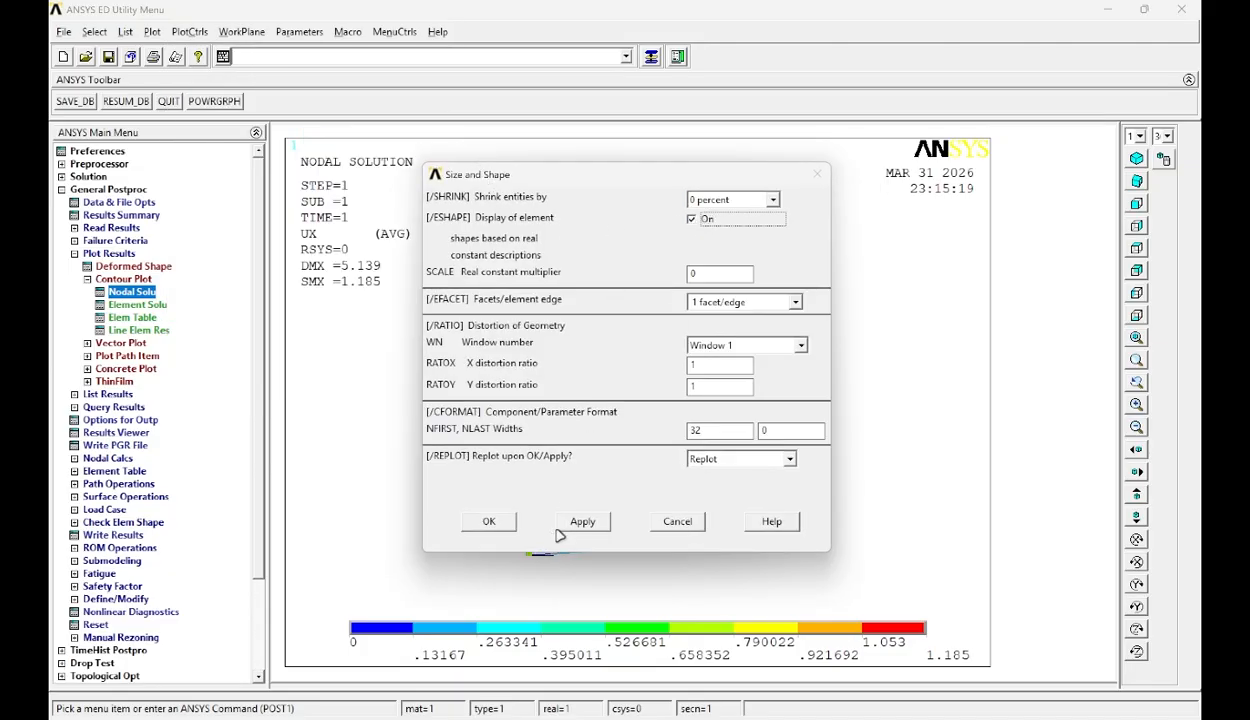
click(495, 521)
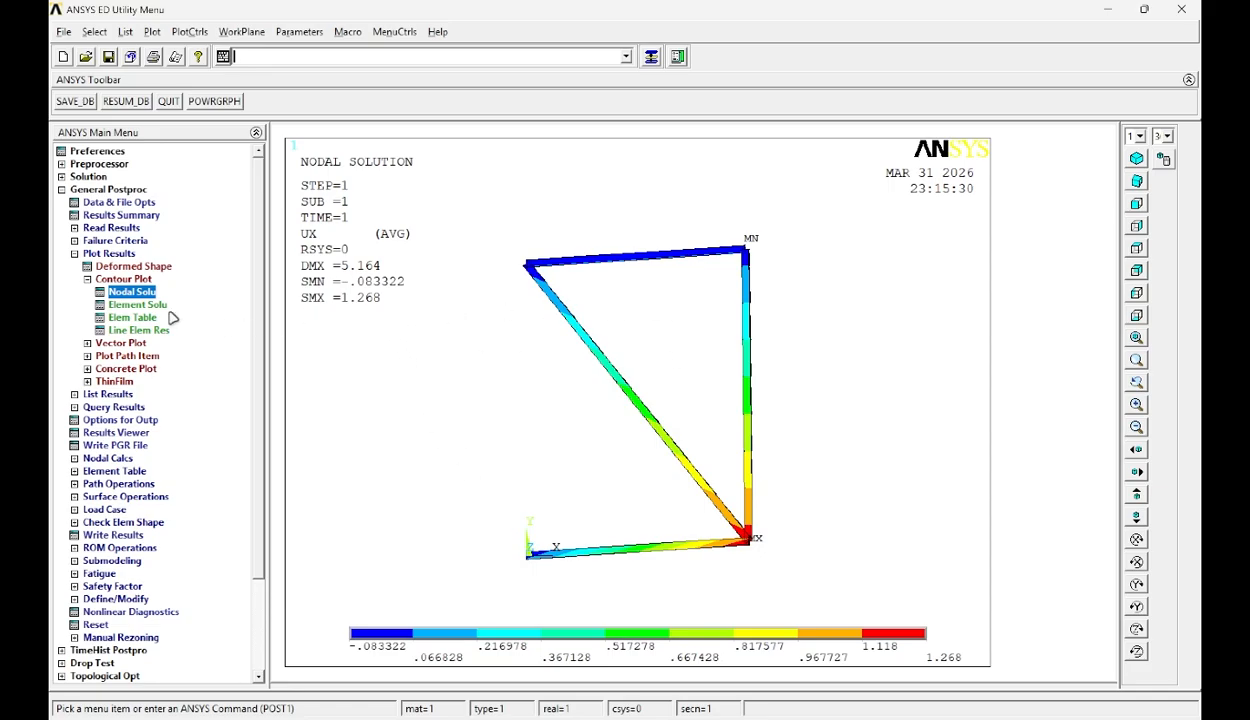
- Plot the line-element results with STRESS at nodes I and J, scale factor 1, on the undeformed shape
click(145, 330)
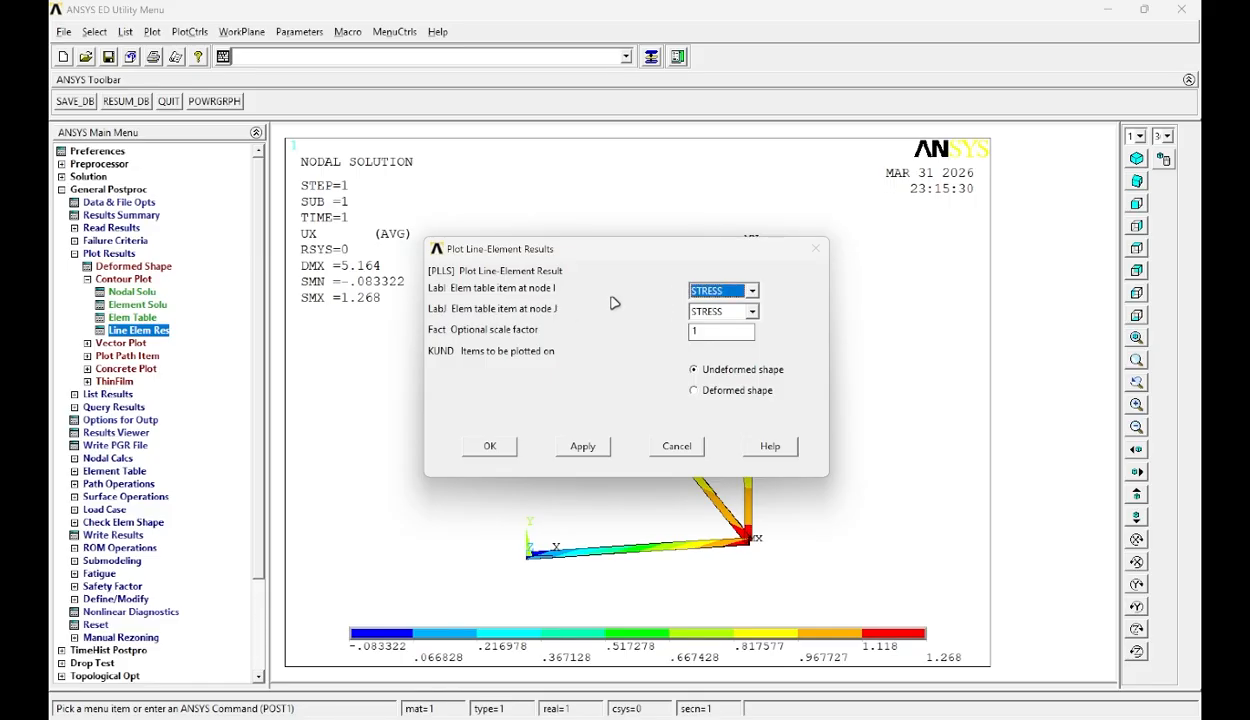
click(483, 442)
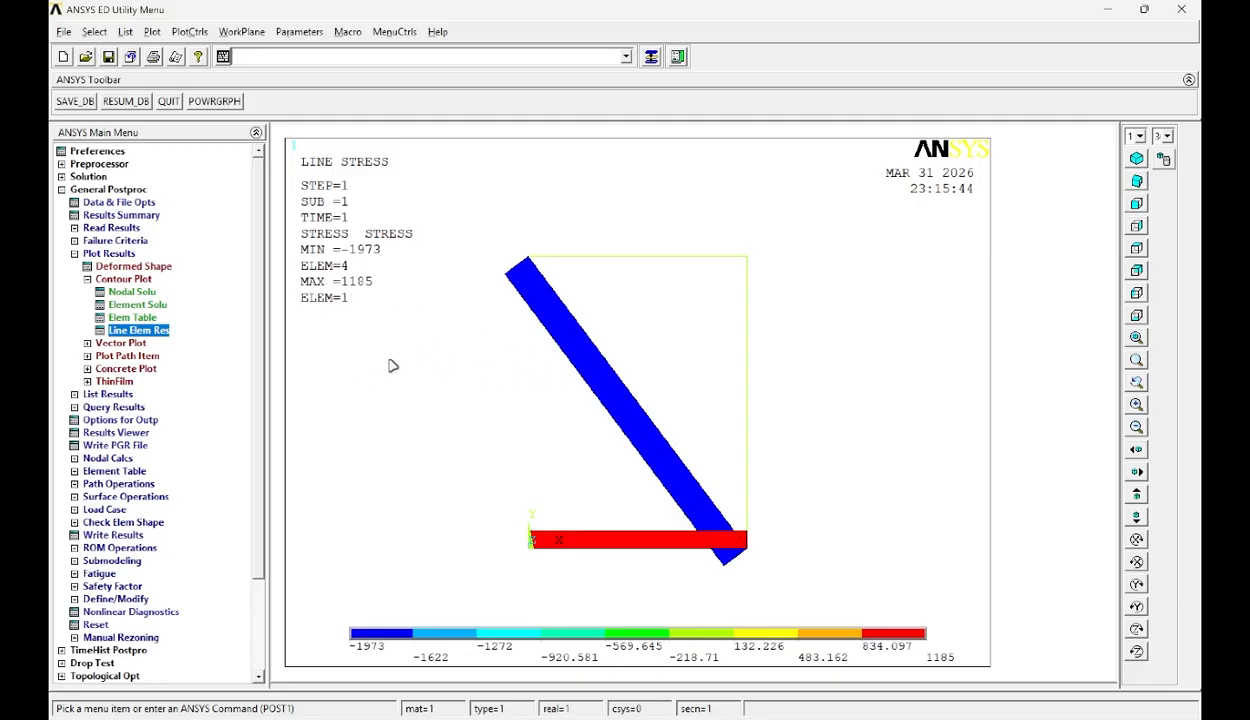
- Plot the line-element results with STRAIN at nodes I and J, scale factor 1, on the undeformed shape
click(160, 331)
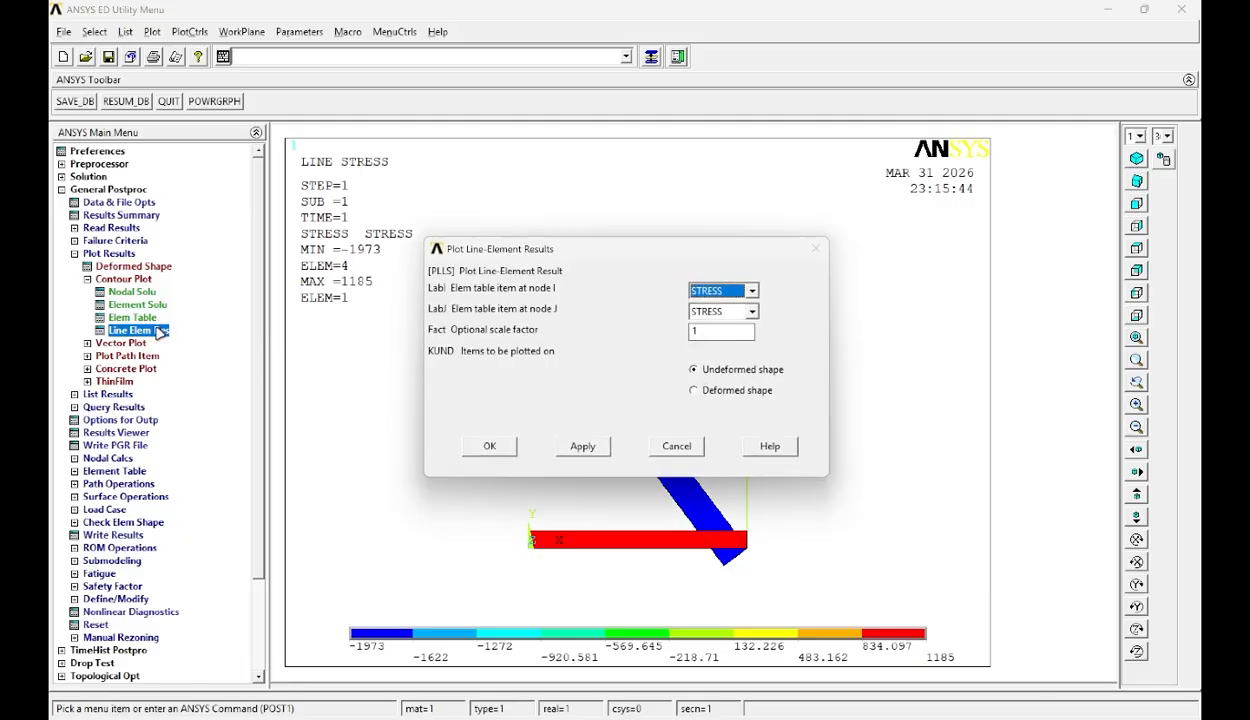
click(690, 292)
click(713, 320)
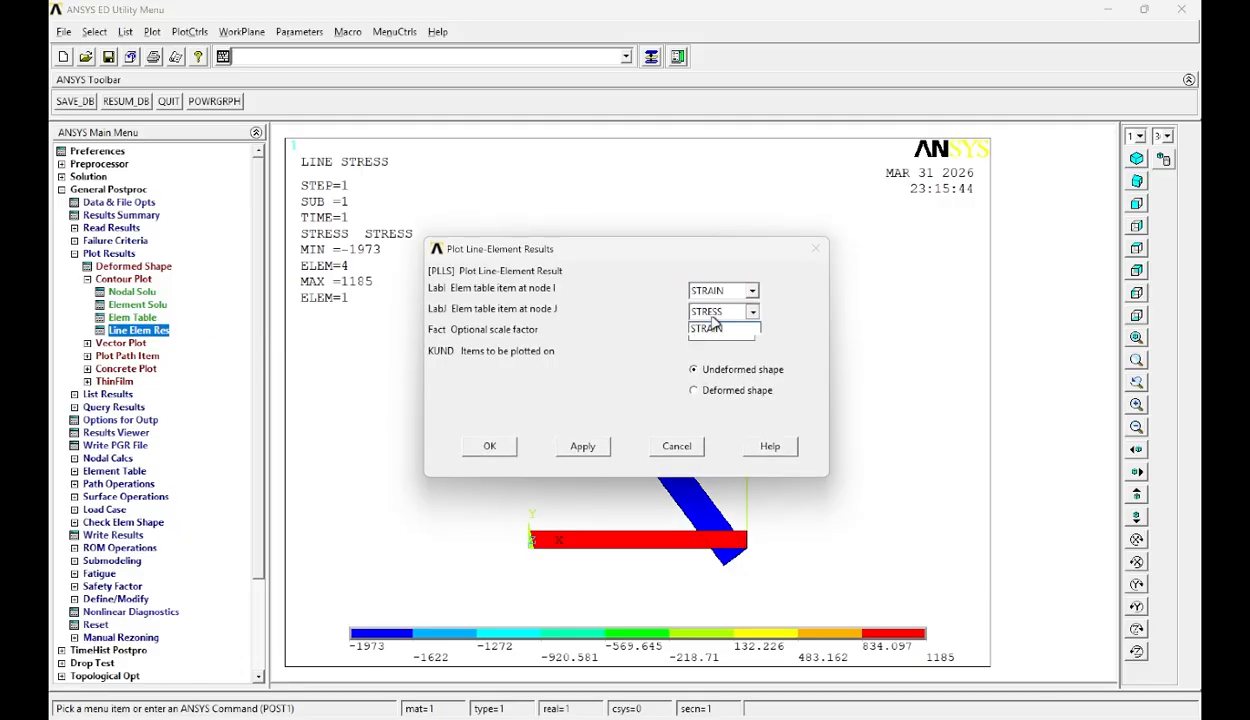
click(722, 312)
click(720, 323)
click(722, 312)
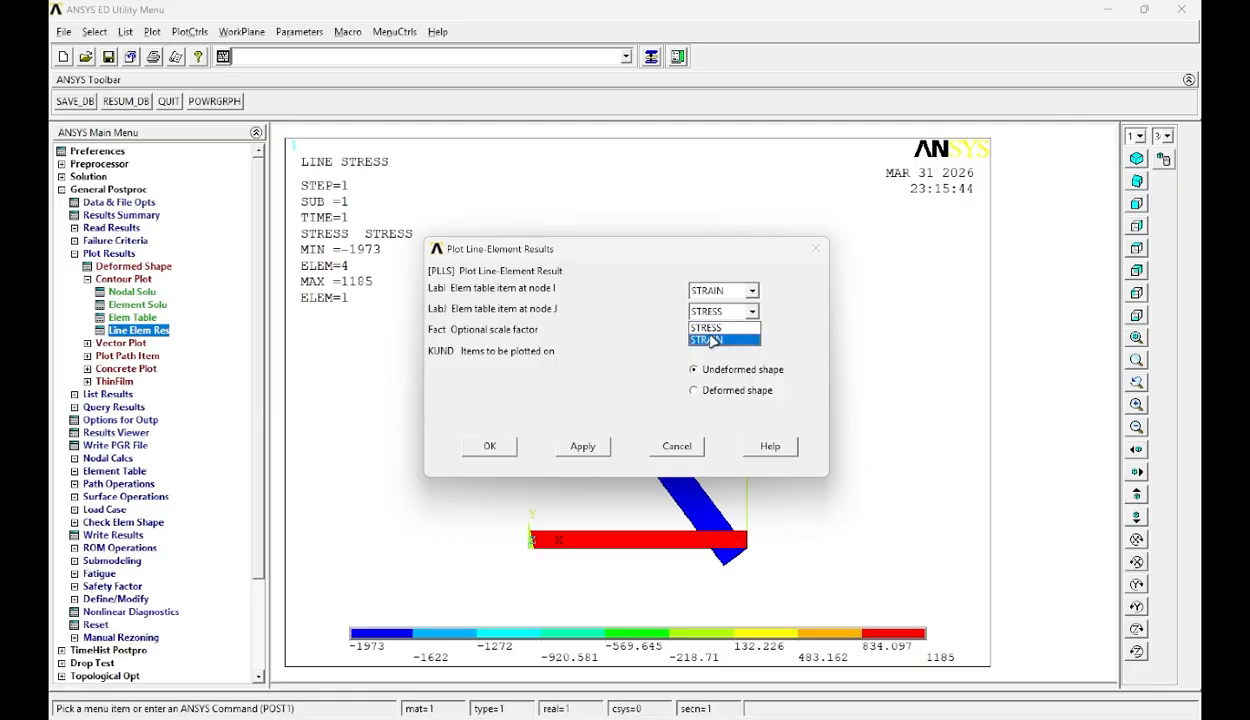
click(718, 335)
click(503, 448)
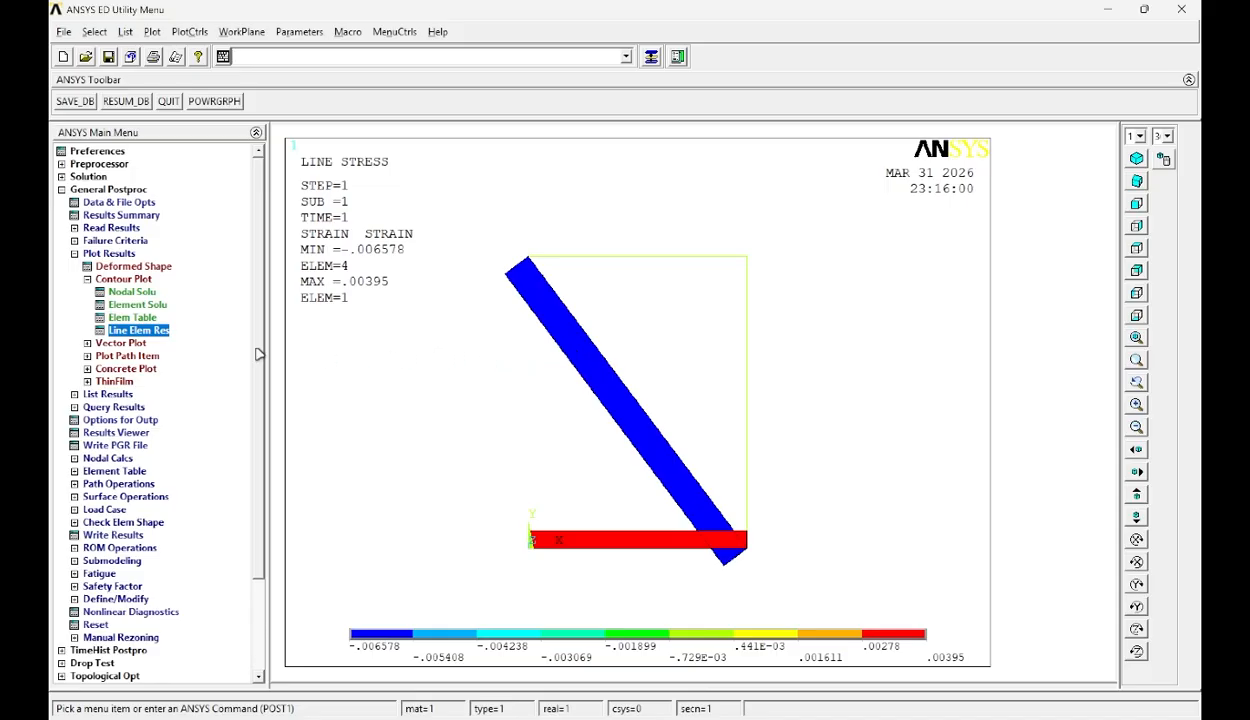
- Plot the element table contours for STRESS and for STRAIN, without averaging at common nodes
click(128, 317)
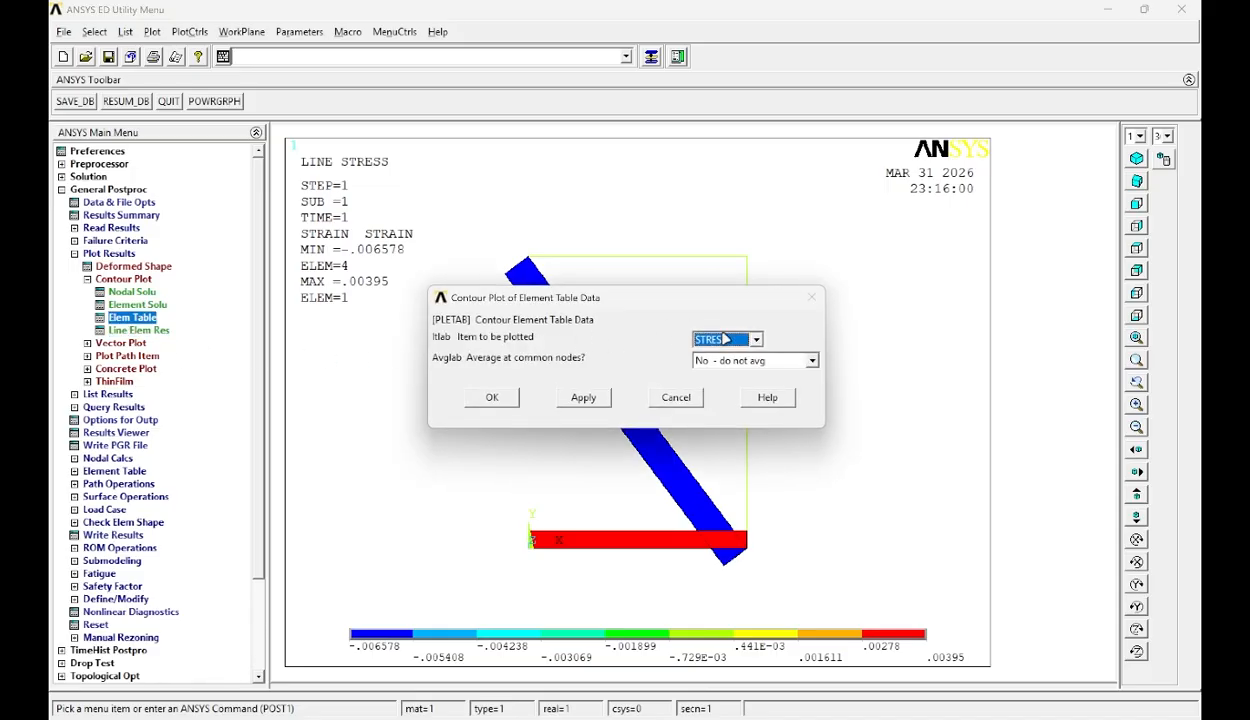
click(492, 397)
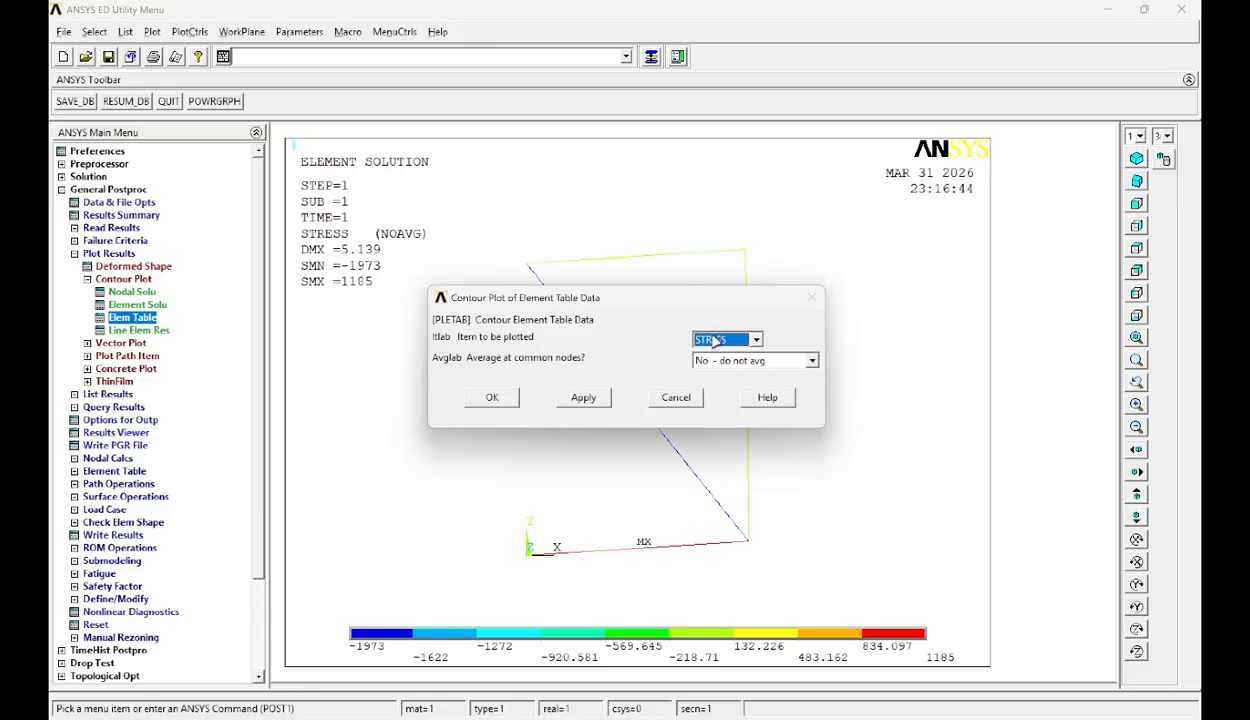
click(715, 341)
click(712, 362)
click(503, 396)
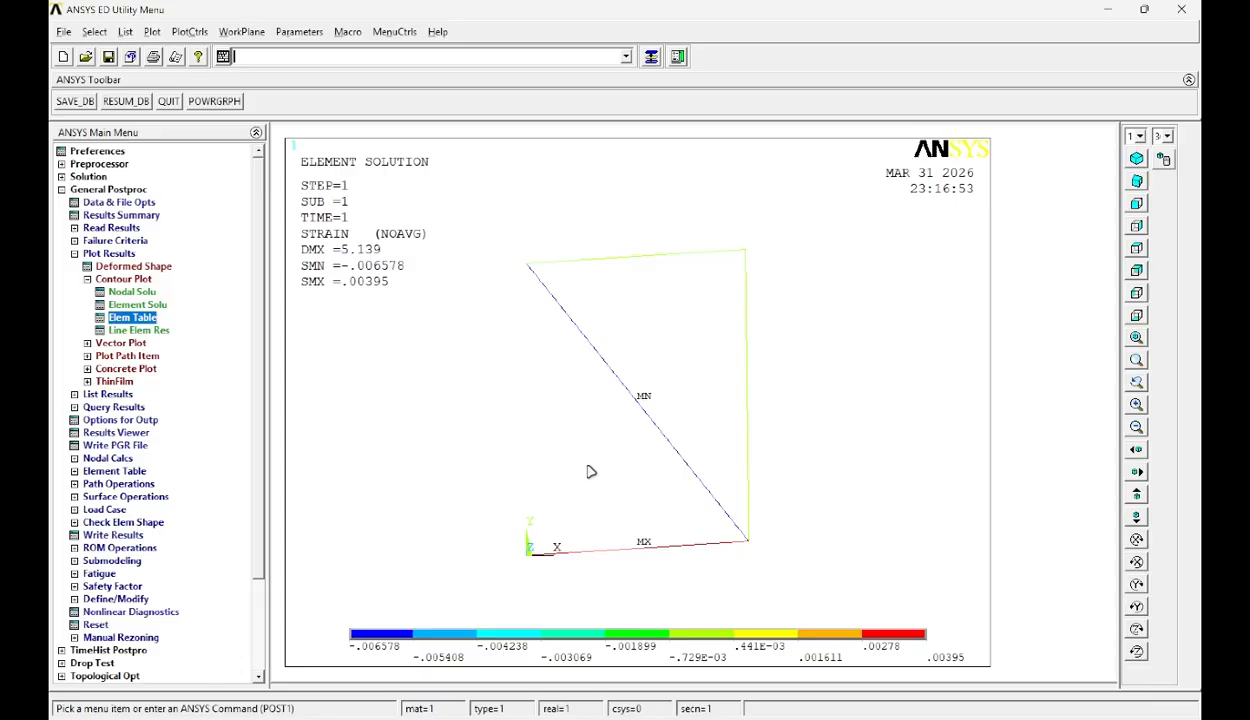
- List the reaction solution for all items, review the nodal reaction forces and close the listing
click(110, 394)
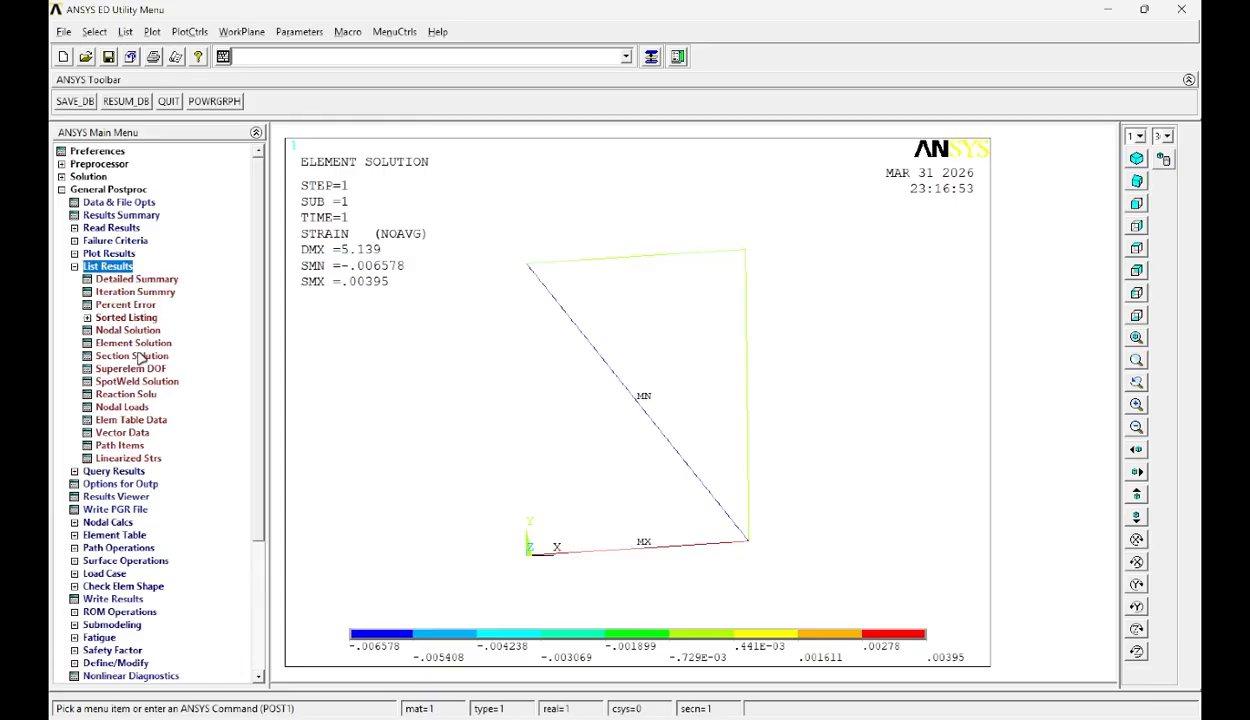
click(142, 392)
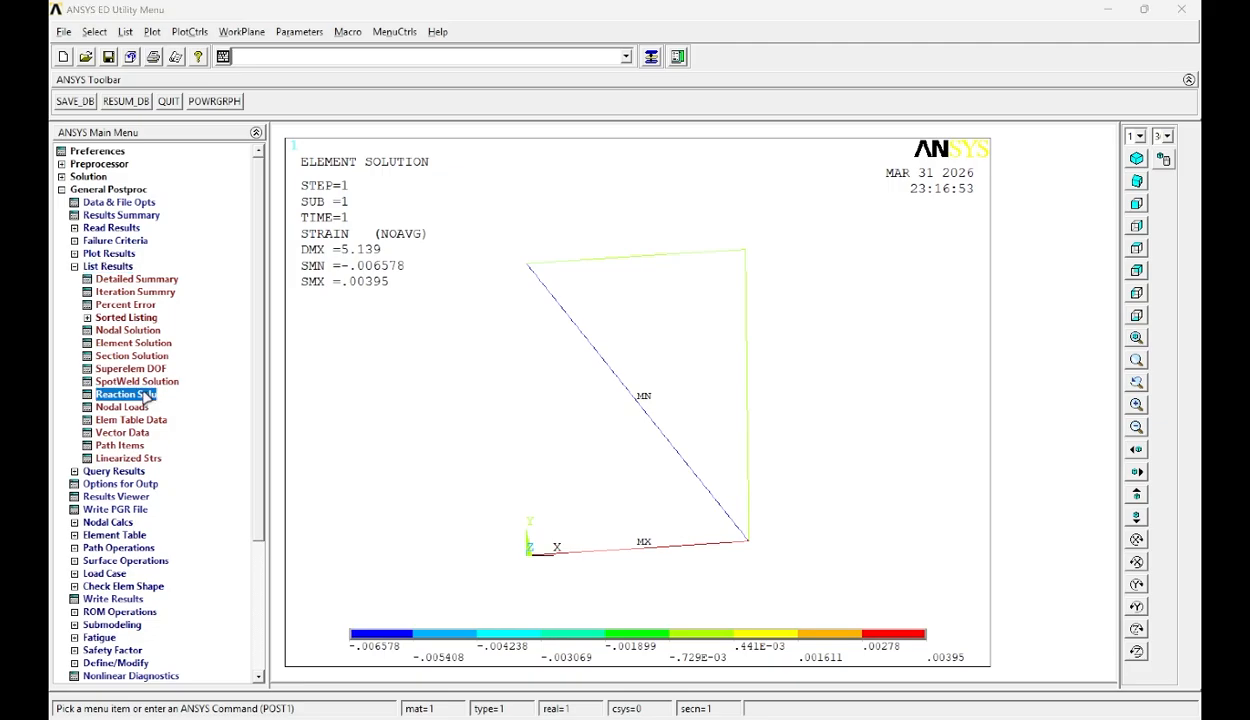
click(490, 450)
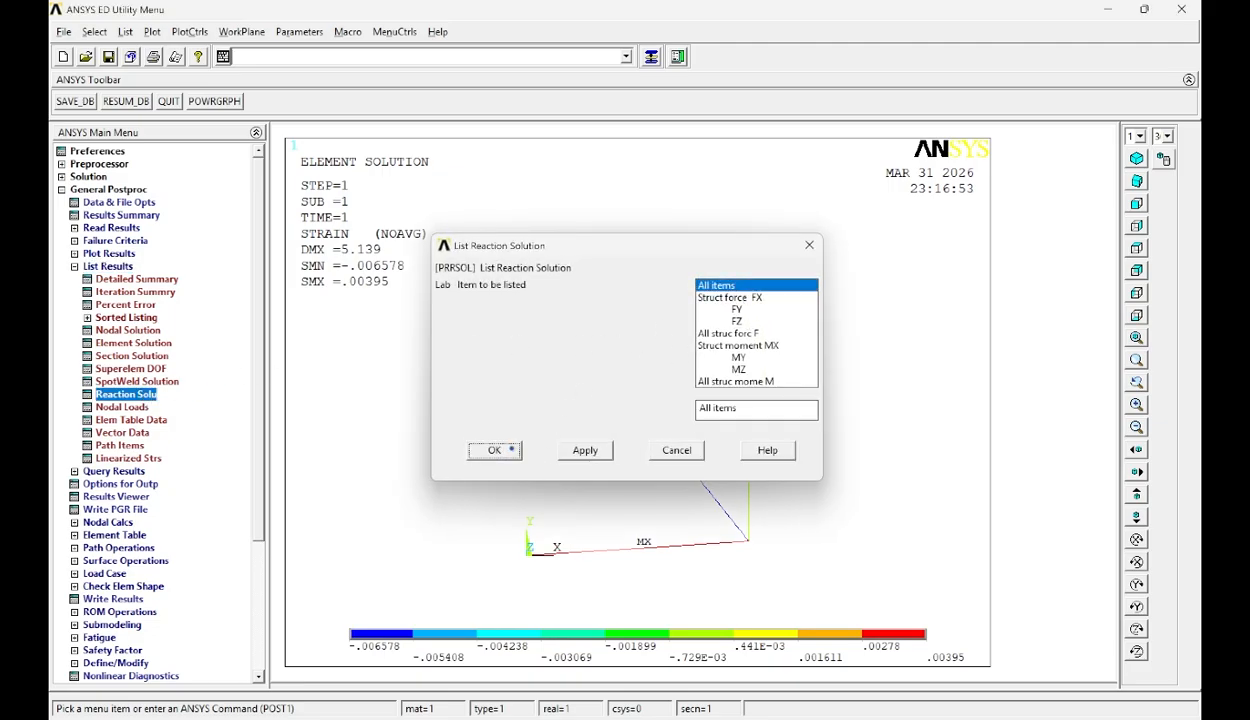
drag(396, 376, 228, 240)
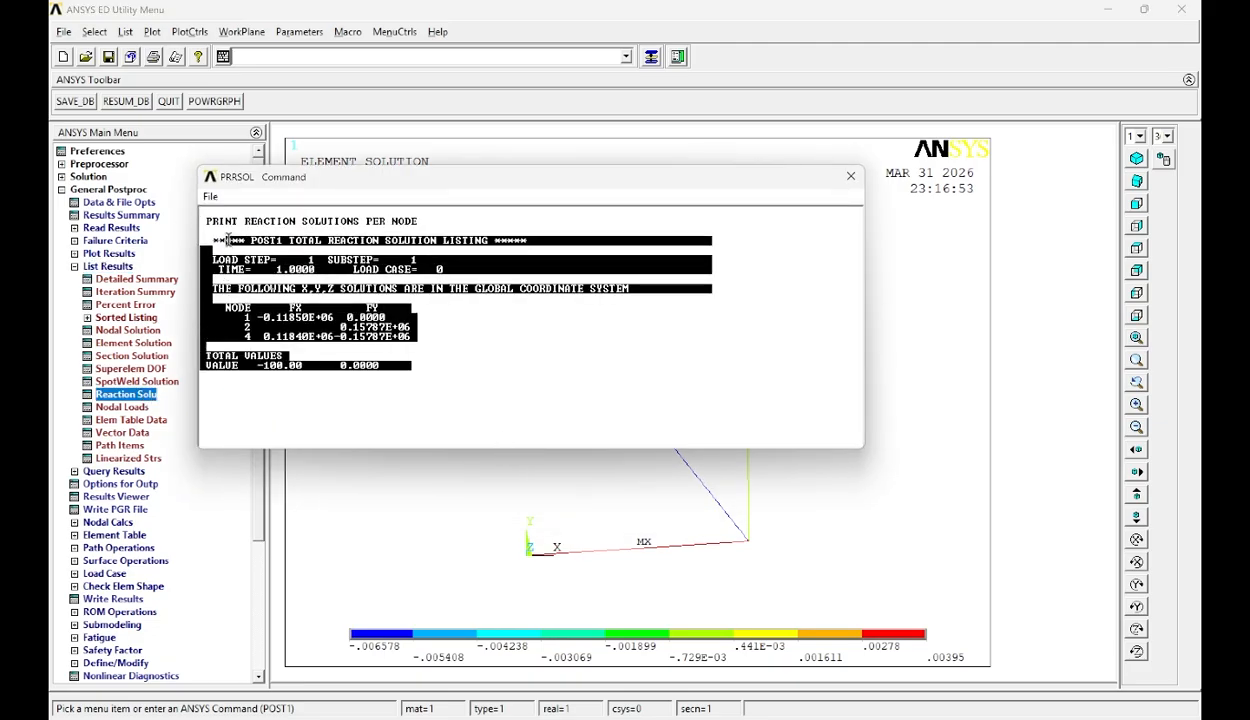
click(454, 341)
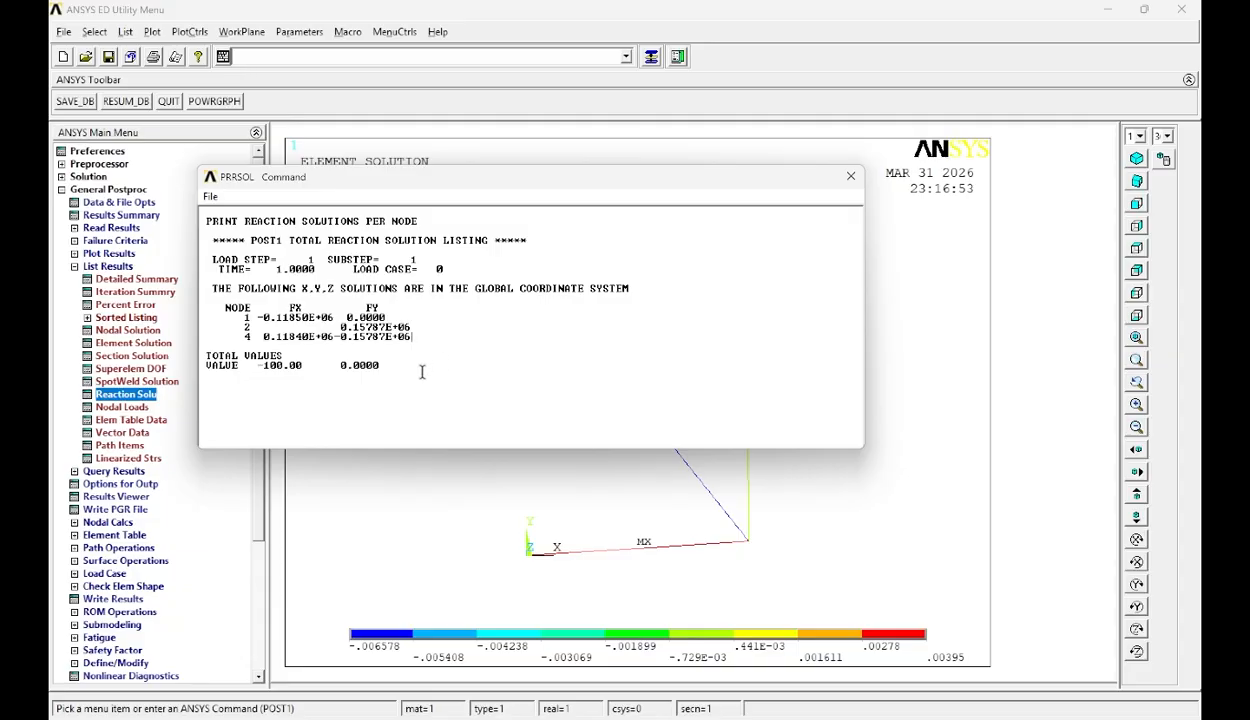
click(852, 178)
- List the element table data for STRESS, review the member stresses and close the listing
click(130, 420)
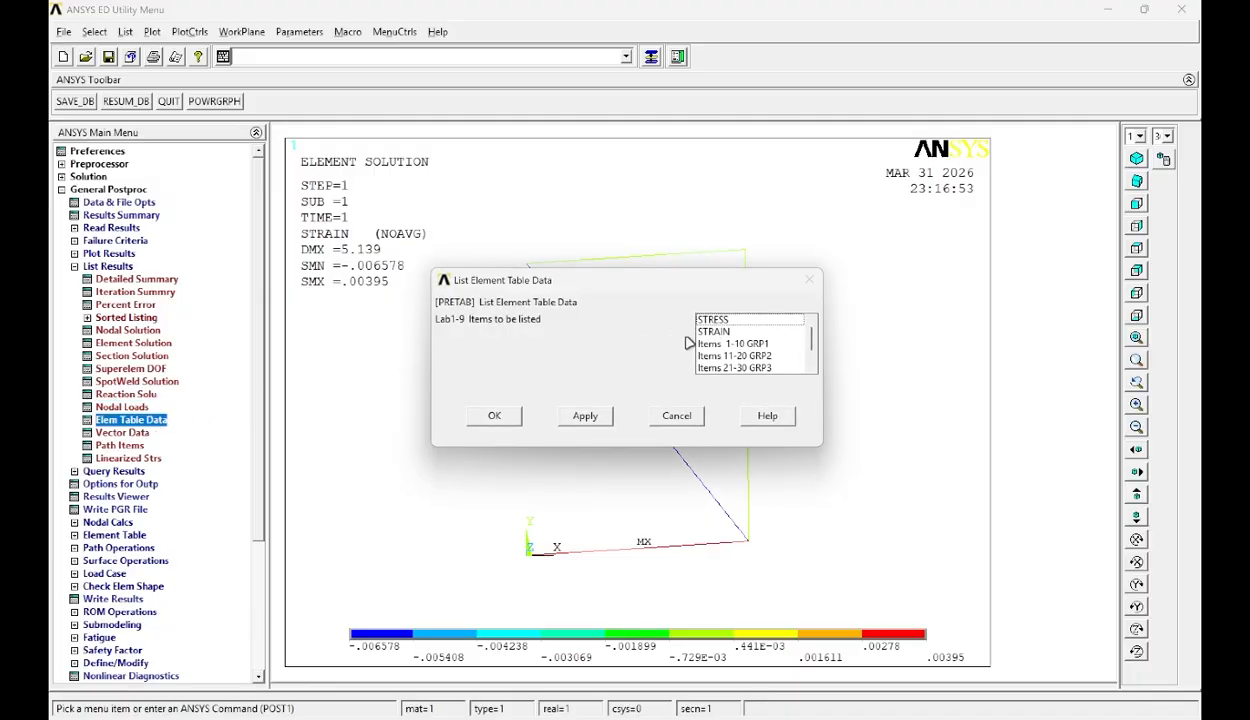
click(712, 319)
click(494, 416)
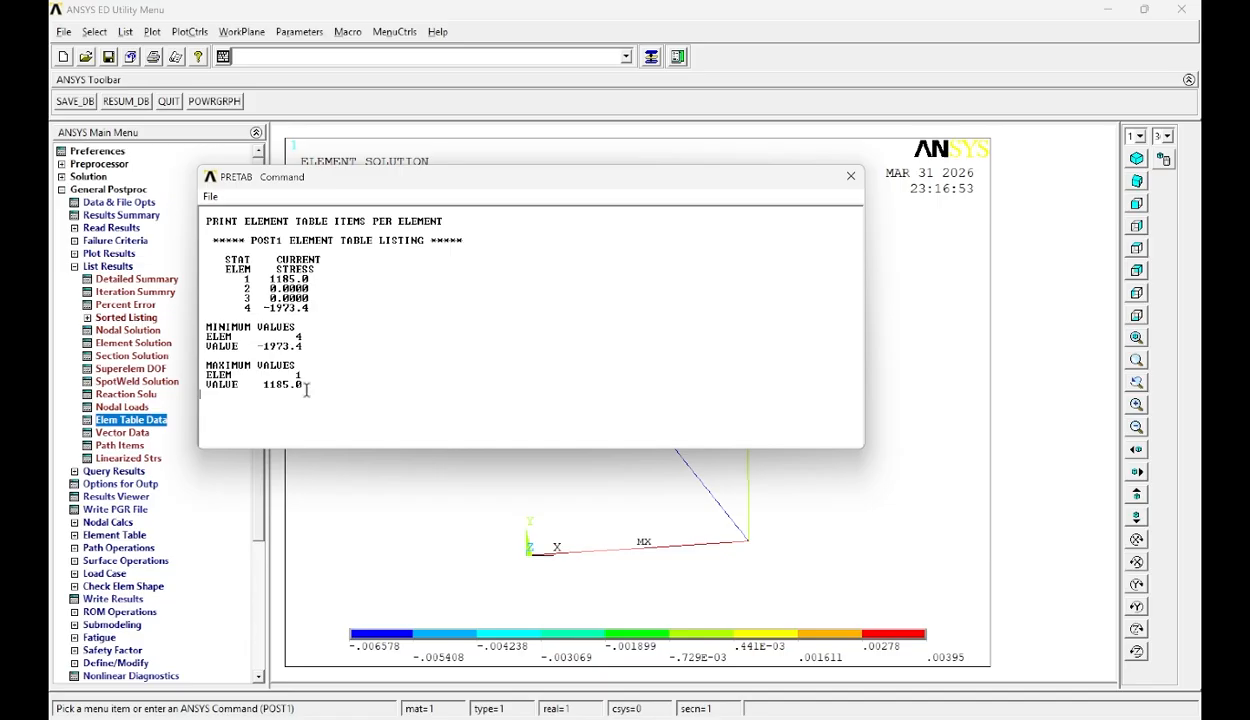
drag(306, 390, 222, 250)
click(850, 176)
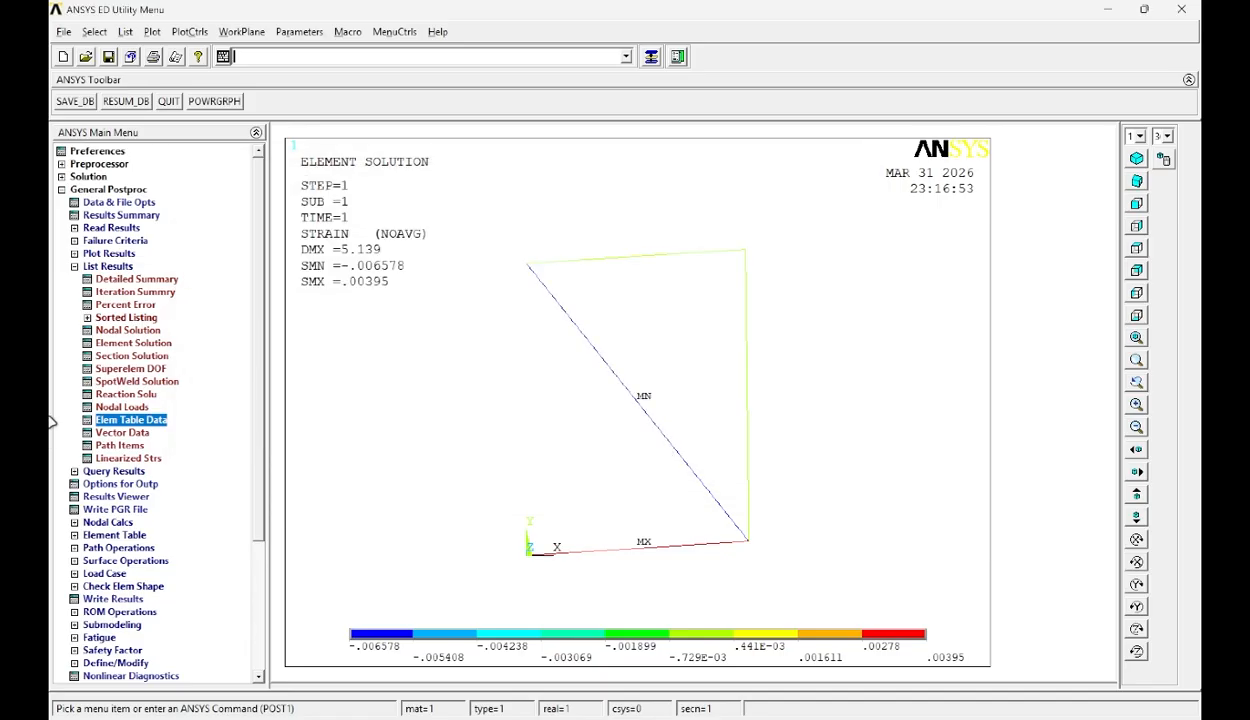
- List the element table data for STRESS and STRAIN together, review both columns and close the listing
click(121, 419)
click(746, 332)
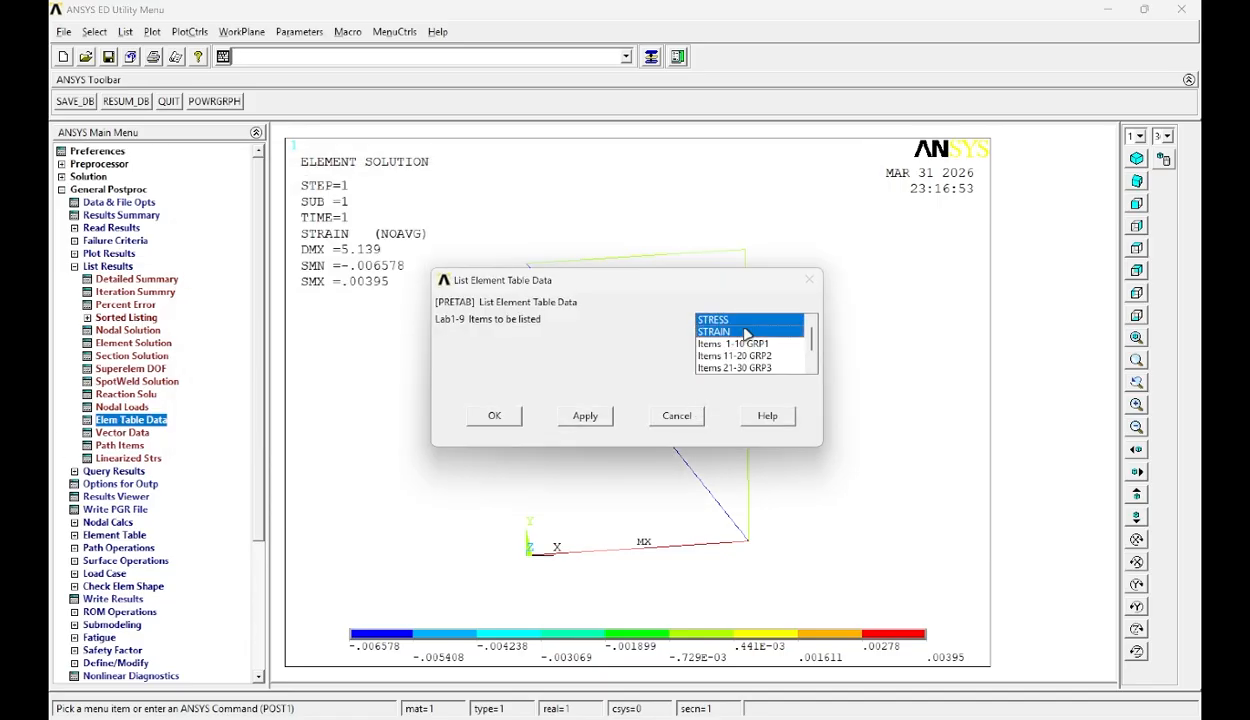
click(490, 415)
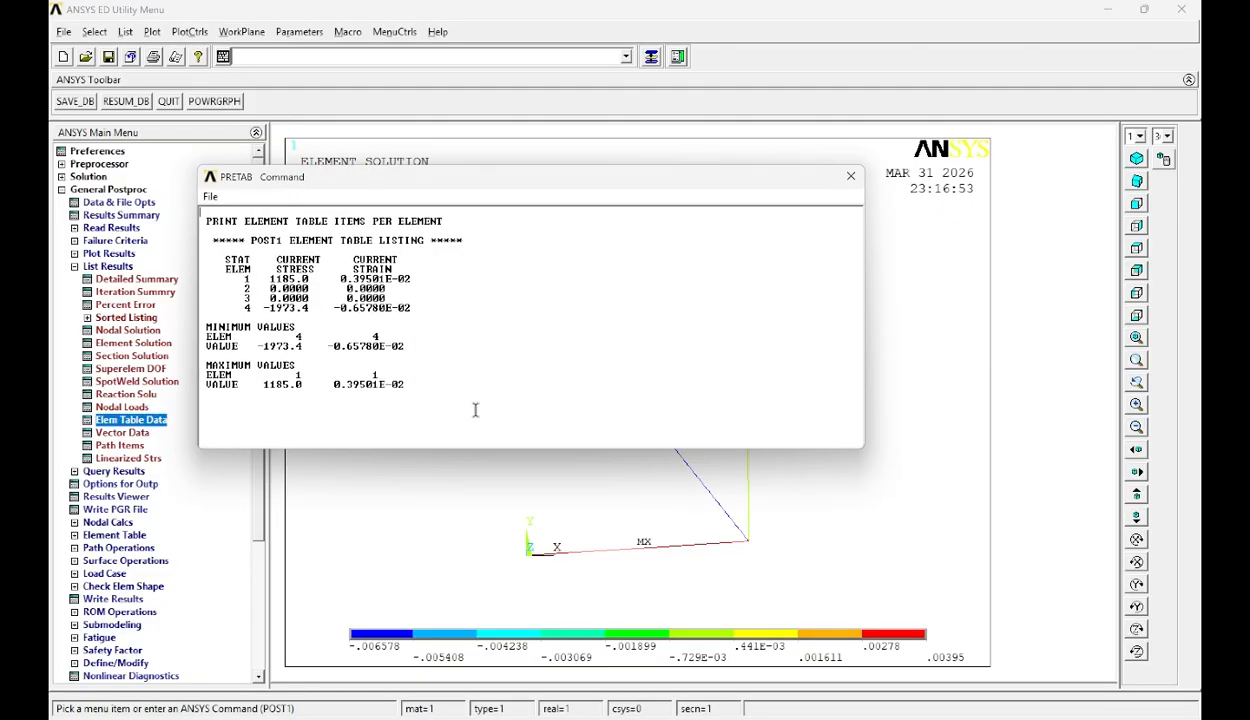
drag(431, 389, 576, 228)
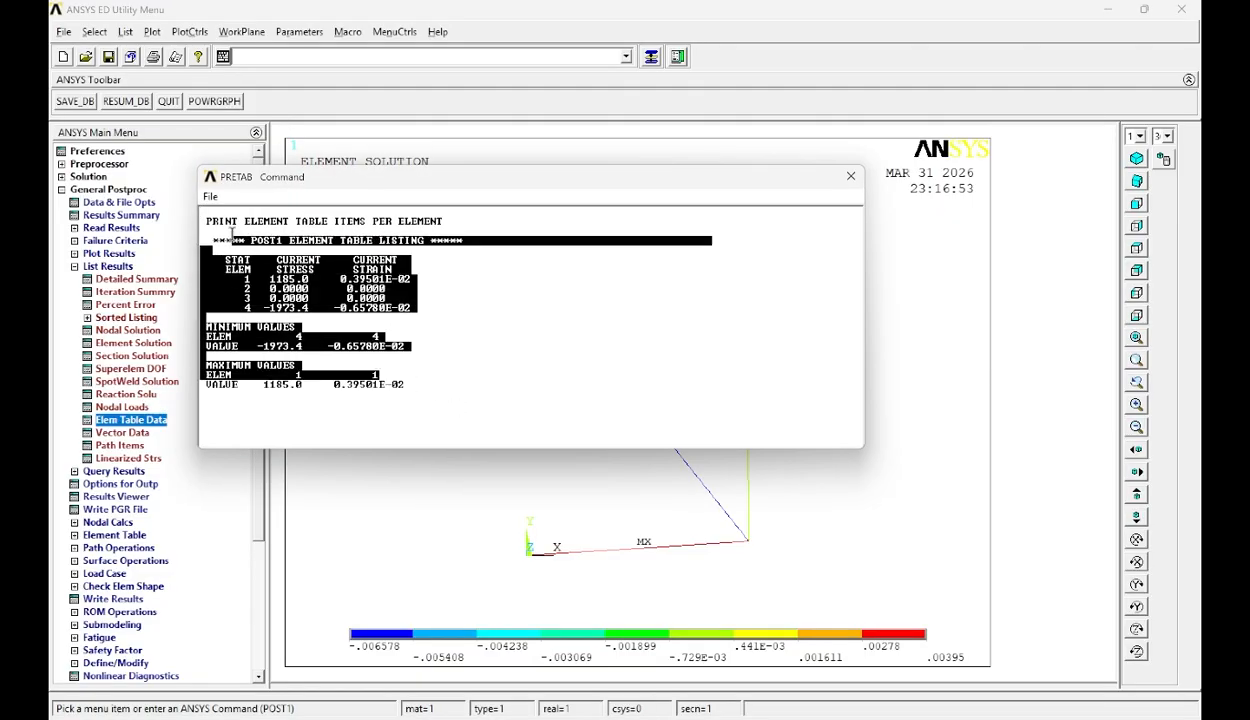
click(850, 176)
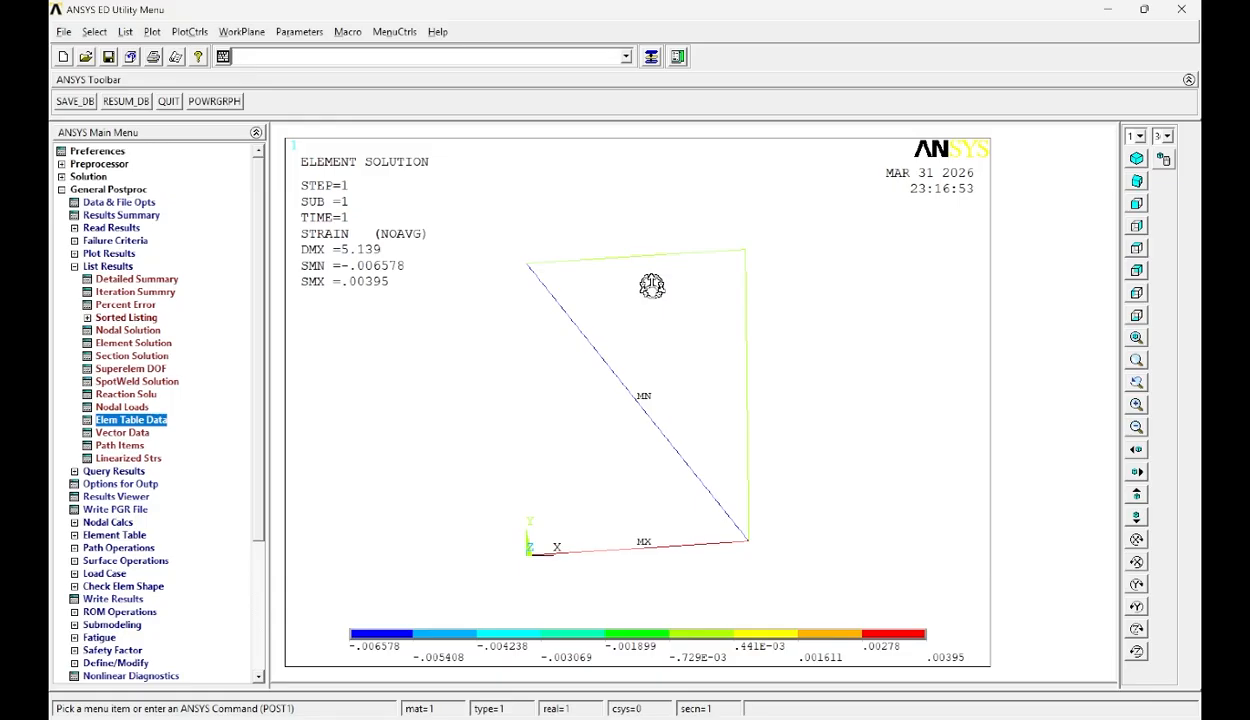
- Animate the deformed shape together with the undeformed shape using 10 frames and a 0.5-second delay, and stop and close the animation
click(196, 33)
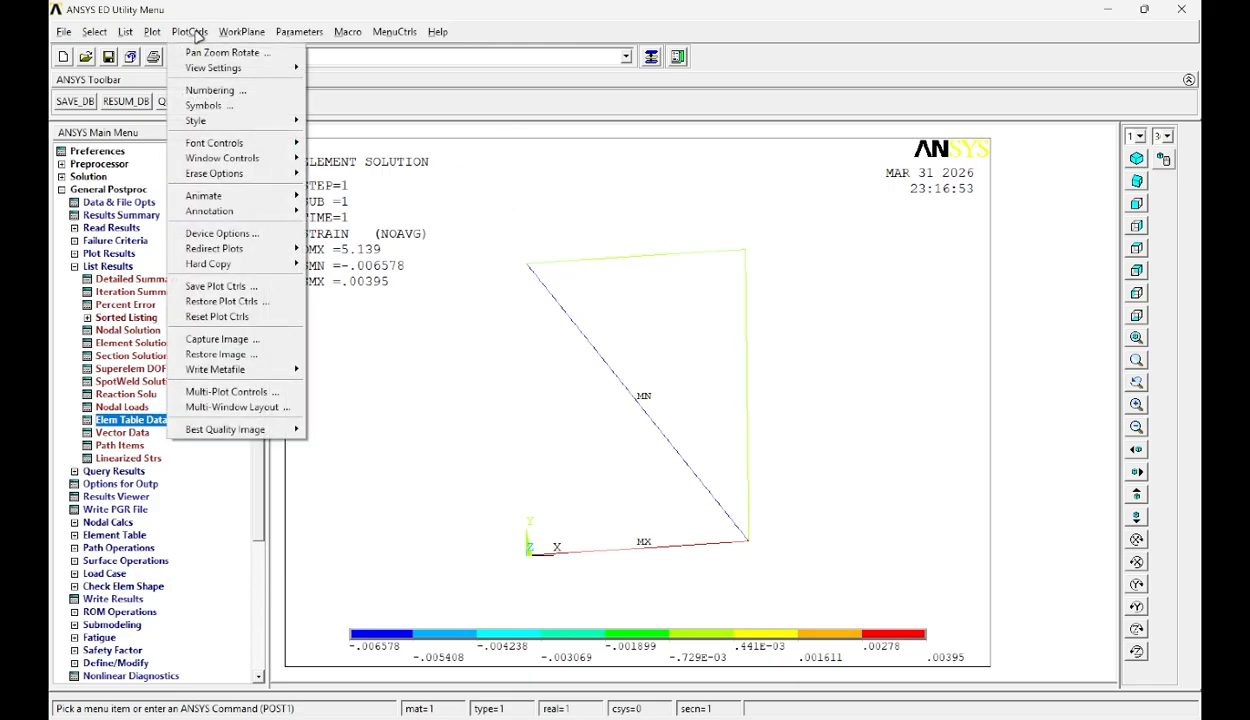
mouse_move(245, 196)
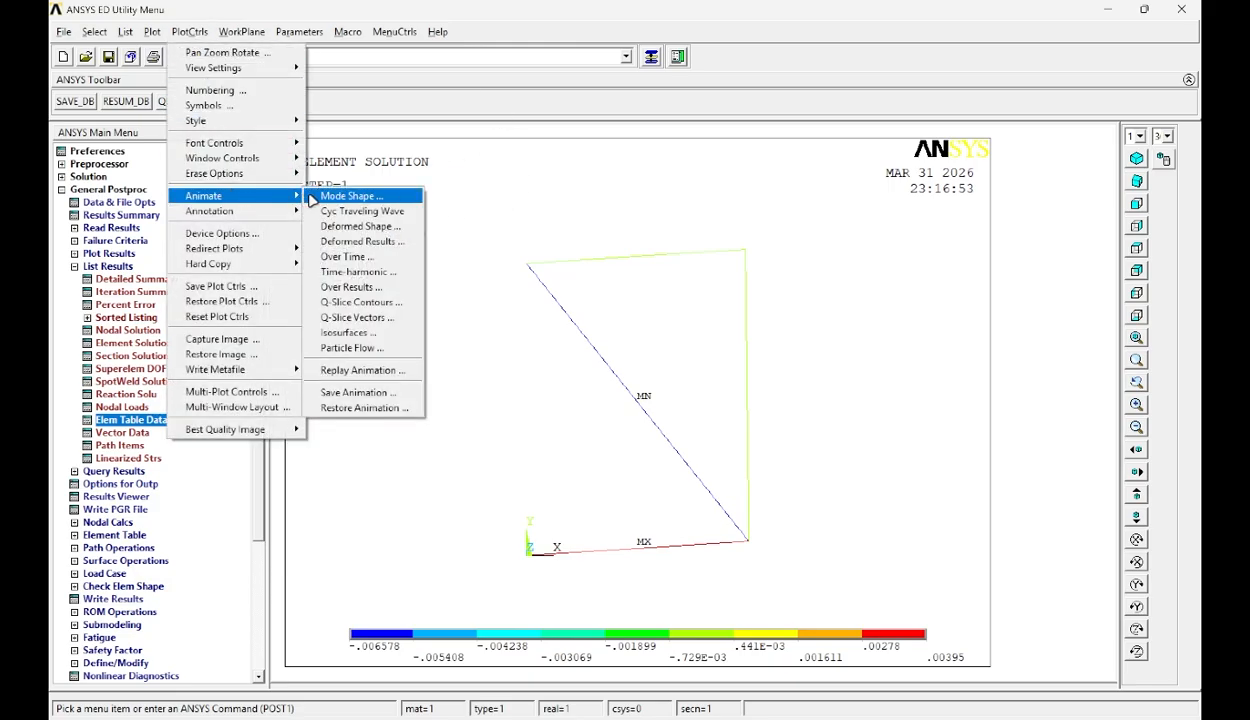
click(336, 226)
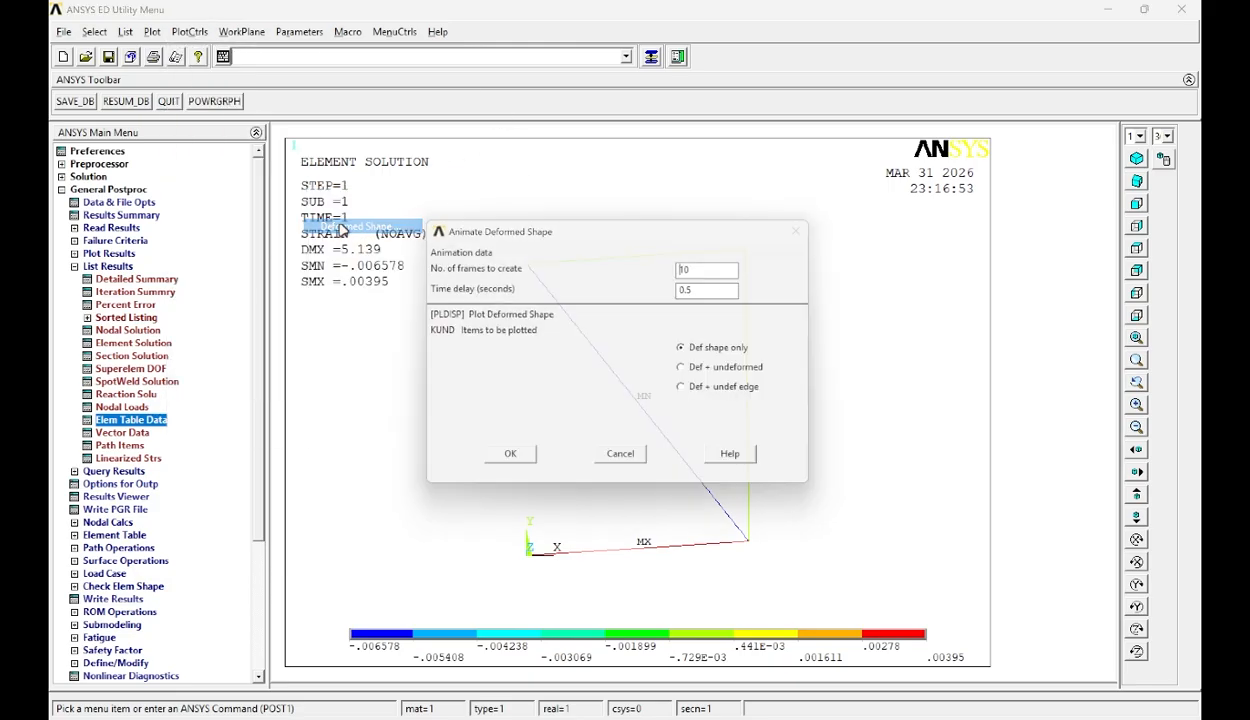
click(729, 376)
click(530, 466)
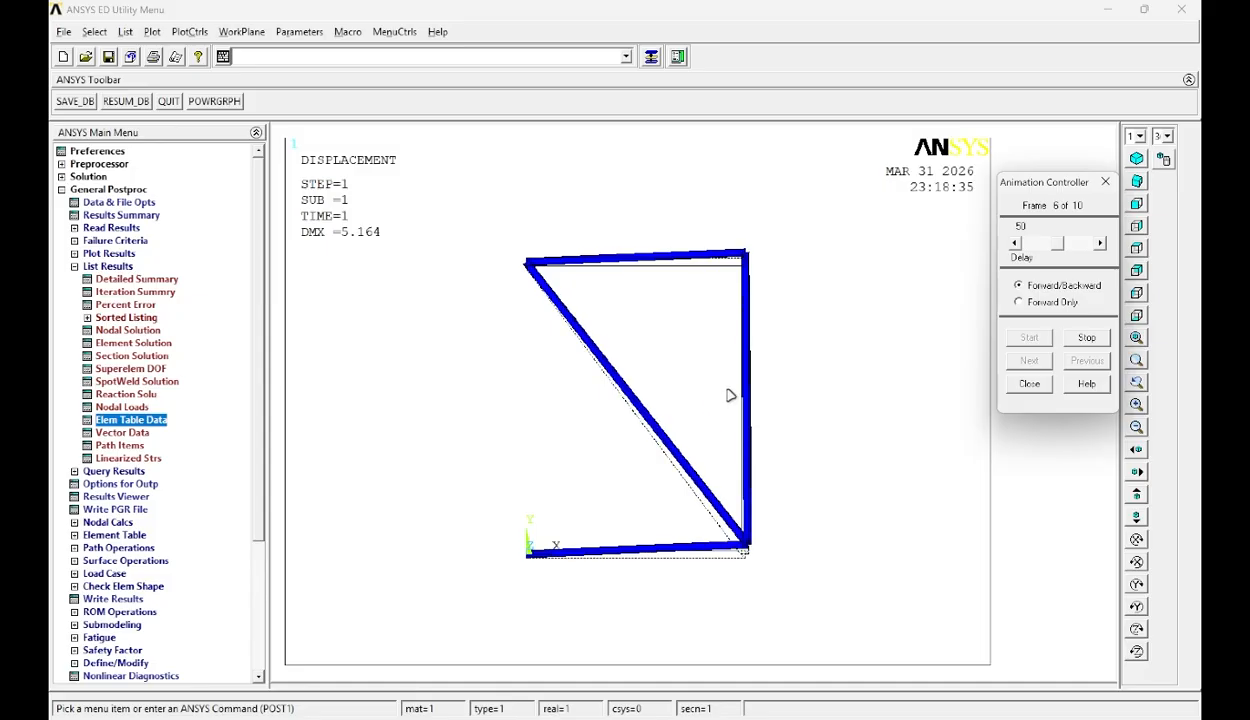
click(1087, 338)
click(1030, 386)
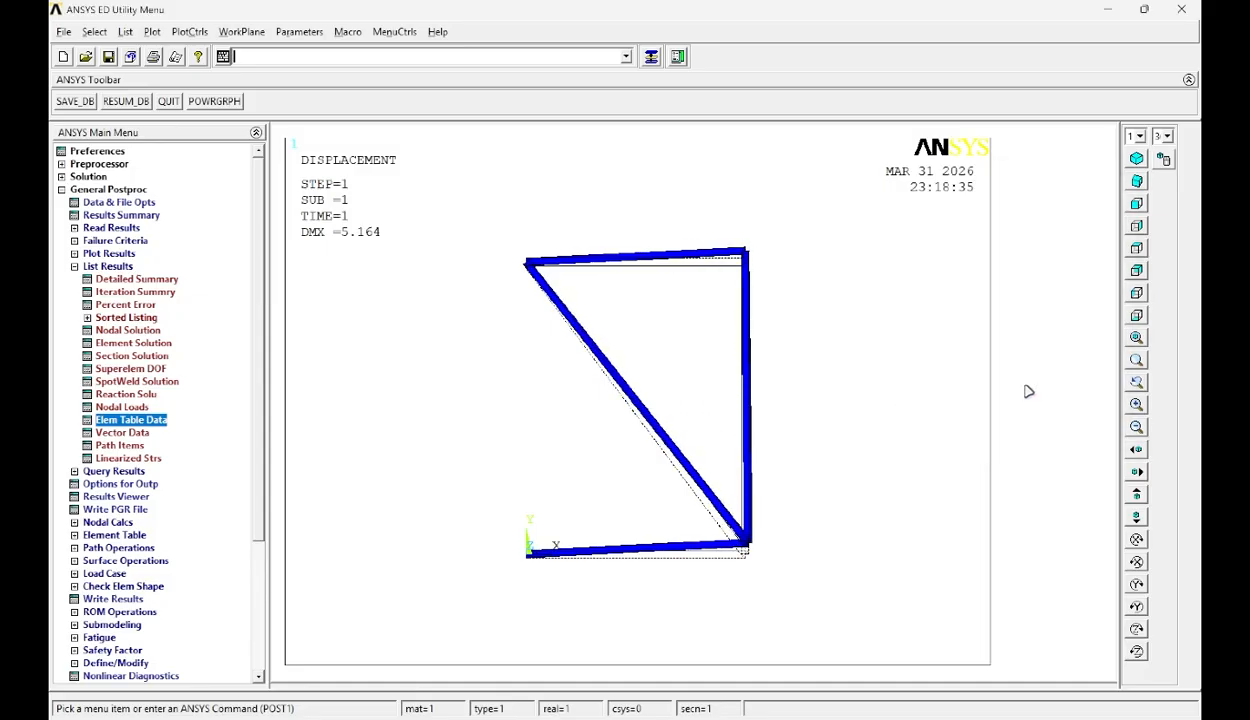